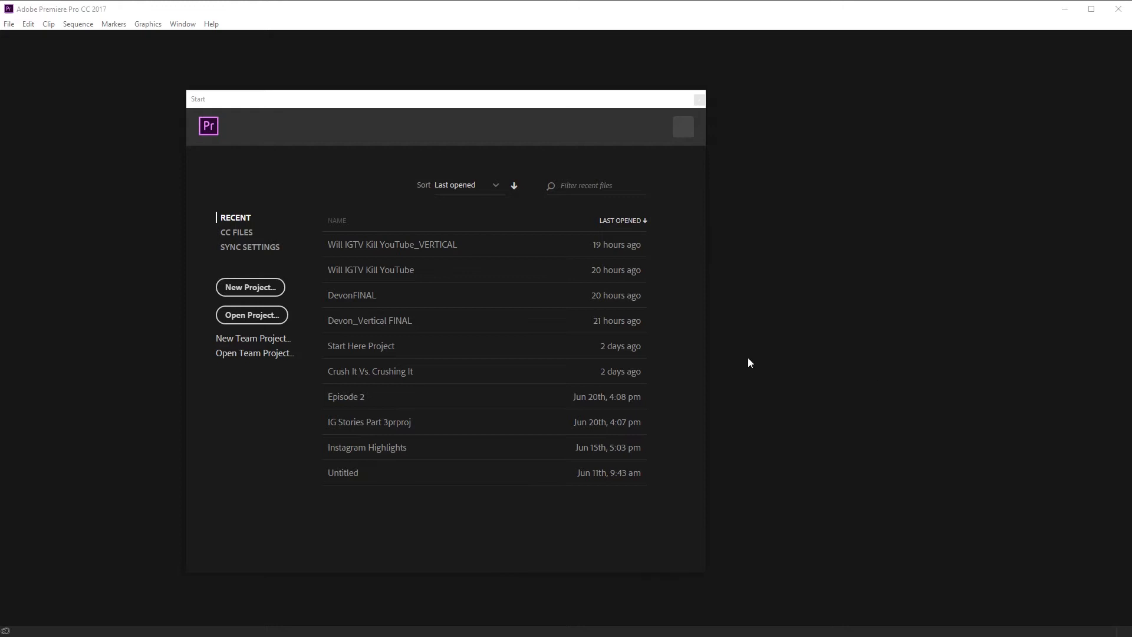
# Step: Create a new project named IGTV Episode 1
pyautogui.click(250, 287)
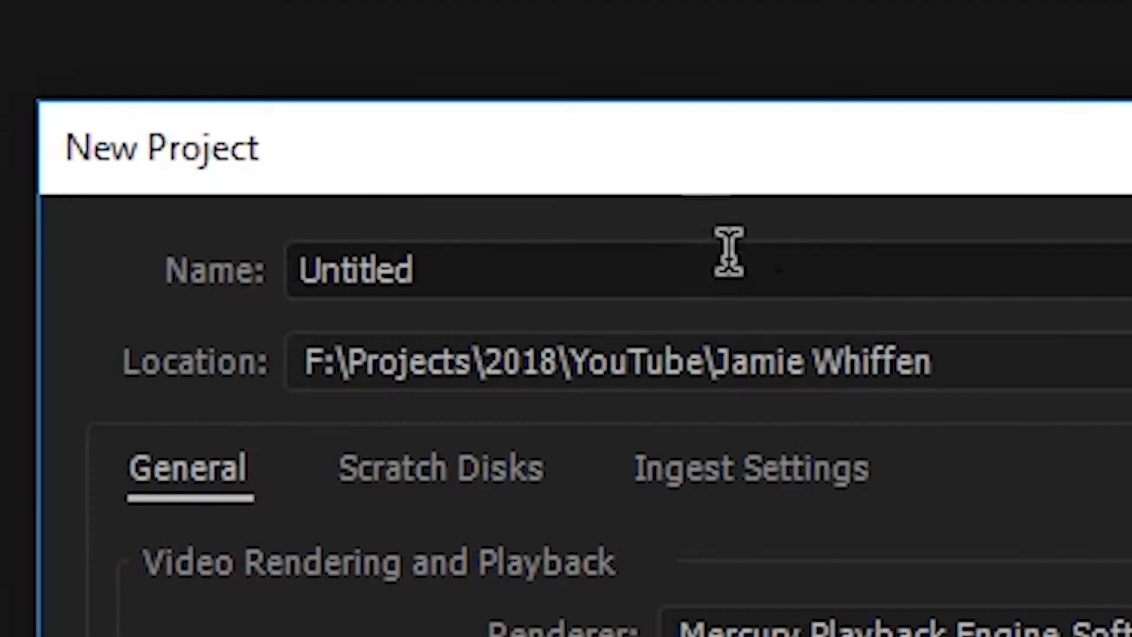
pyautogui.click(729, 252)
pyautogui.write('IGTV Episode 1')
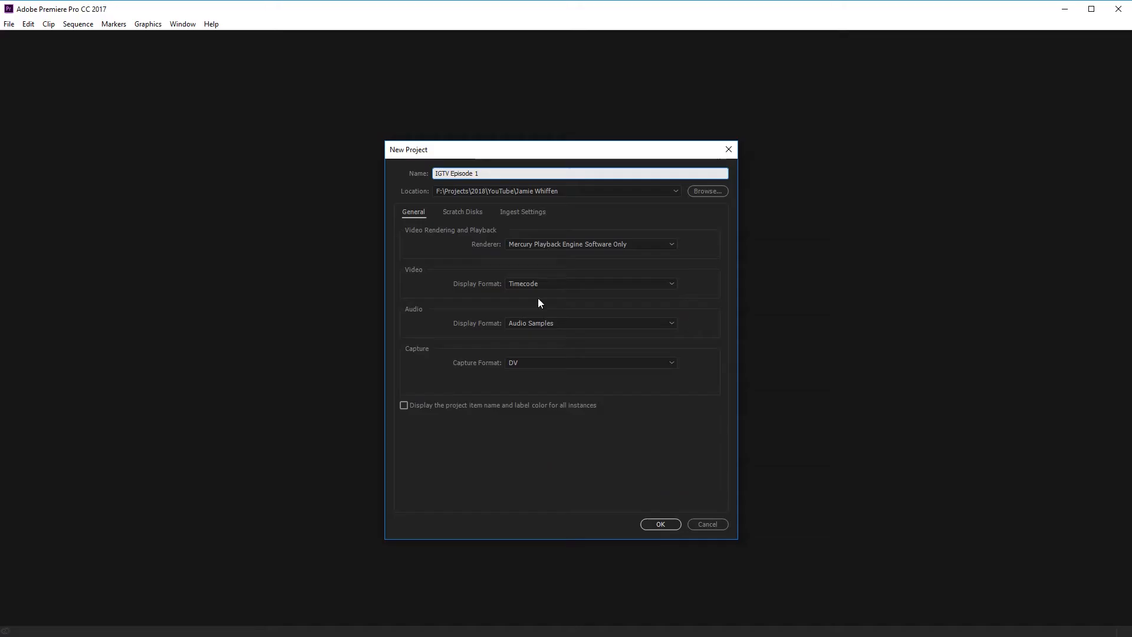
pyautogui.click(664, 526)
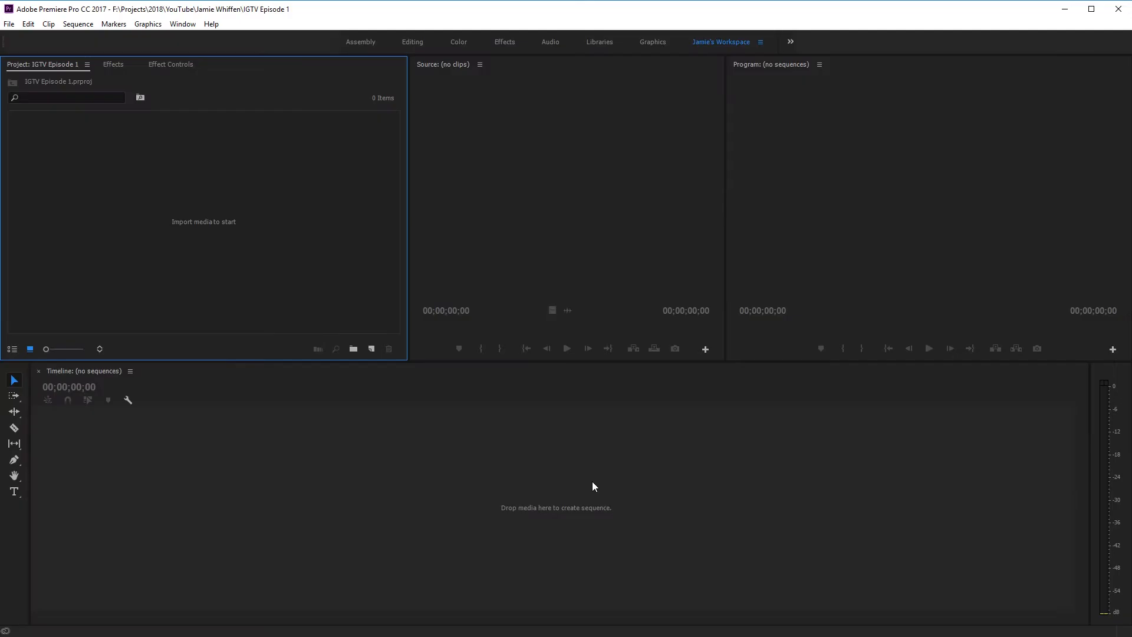
# Step: Create a new vertical sequence with a frame size of 1080 horizontal by 1920 vertical
pyautogui.click(373, 349)
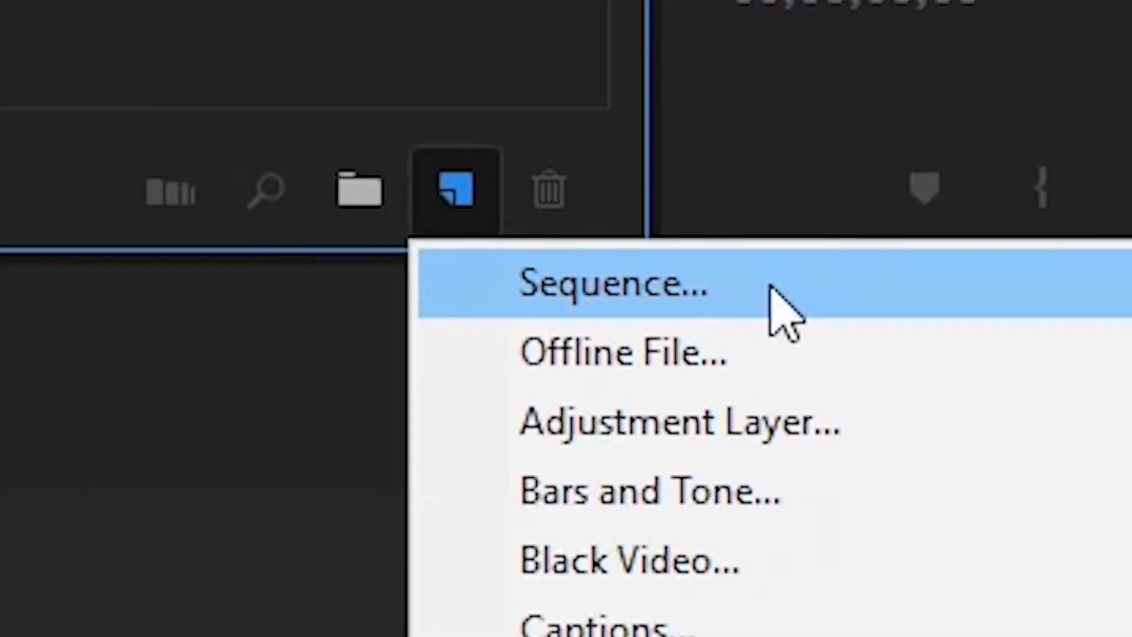
pyautogui.click(783, 311)
pyautogui.click(450, 142)
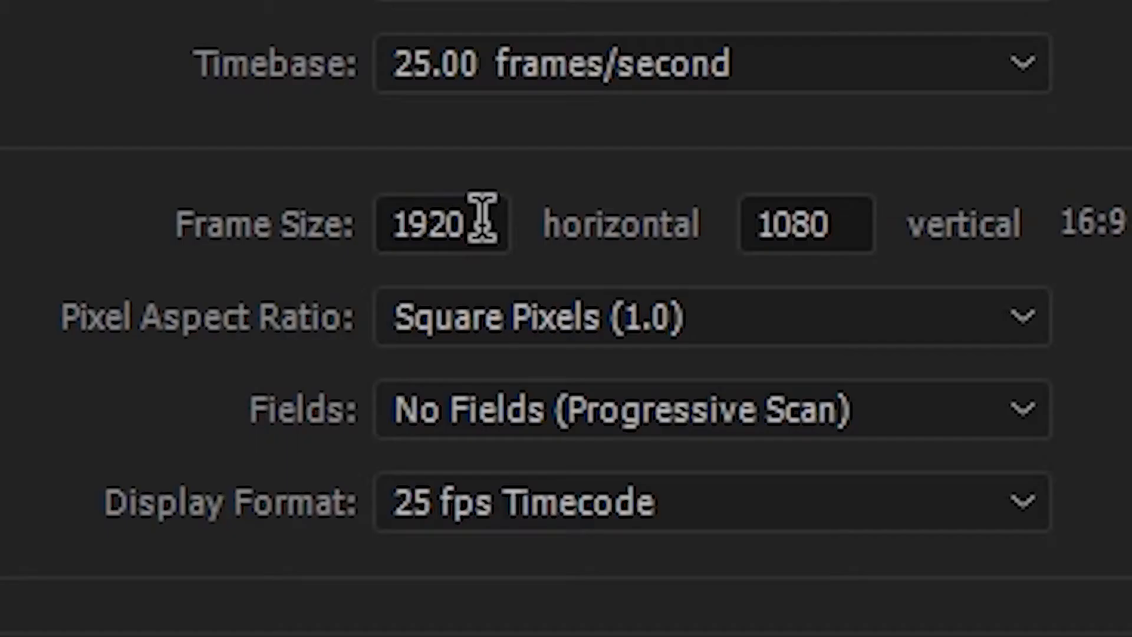
pyautogui.click(465, 212)
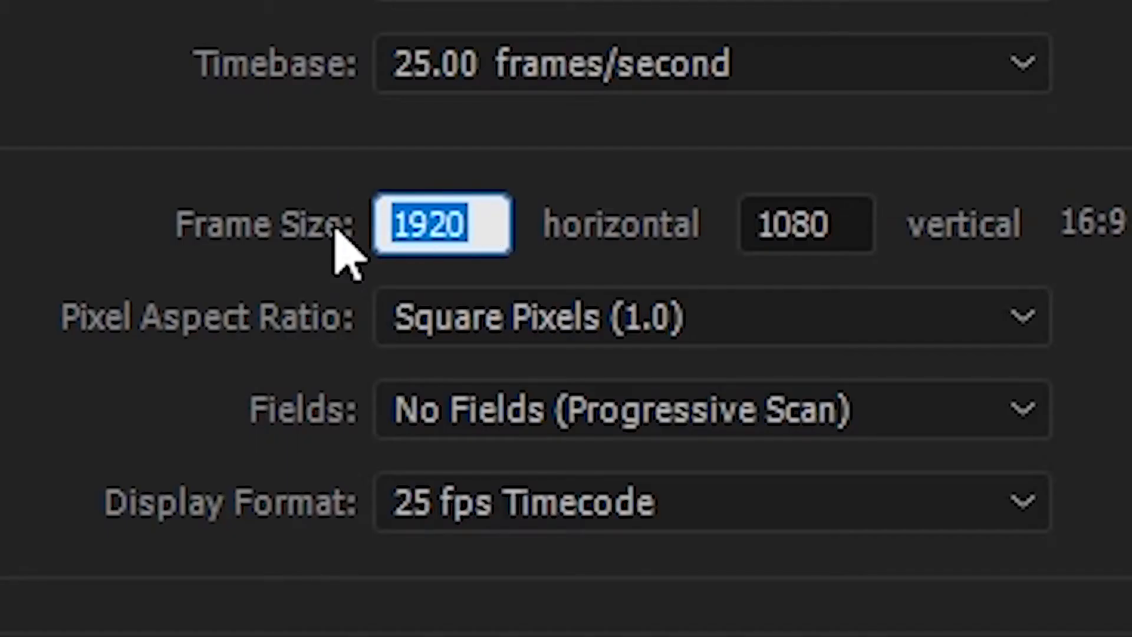
pyautogui.write('1080')
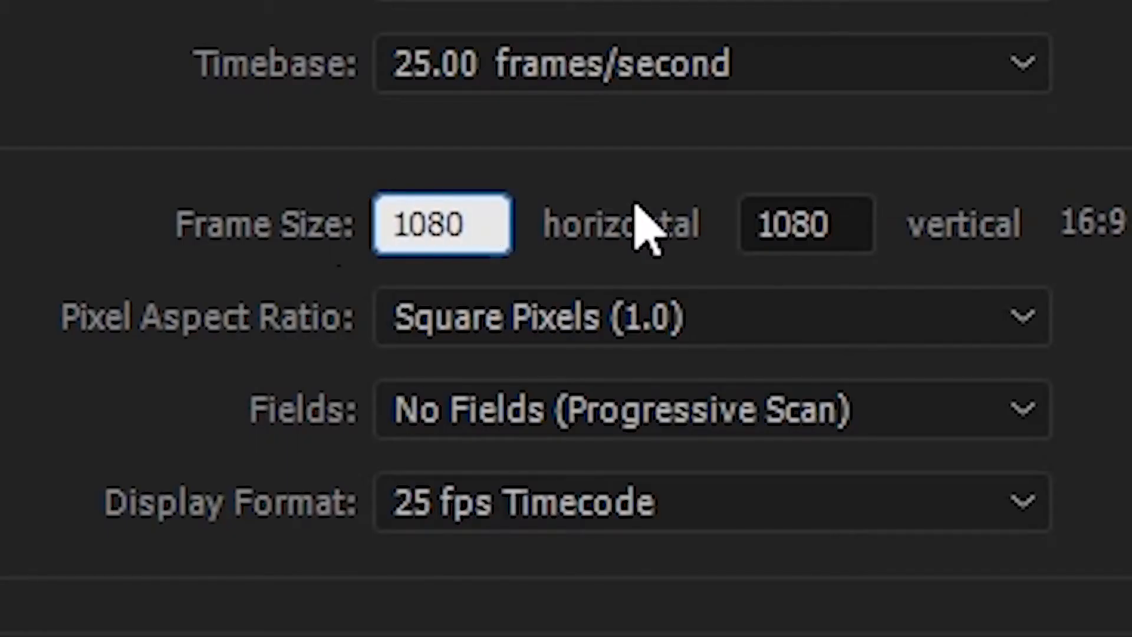
pyautogui.click(871, 224)
pyautogui.write('1920')
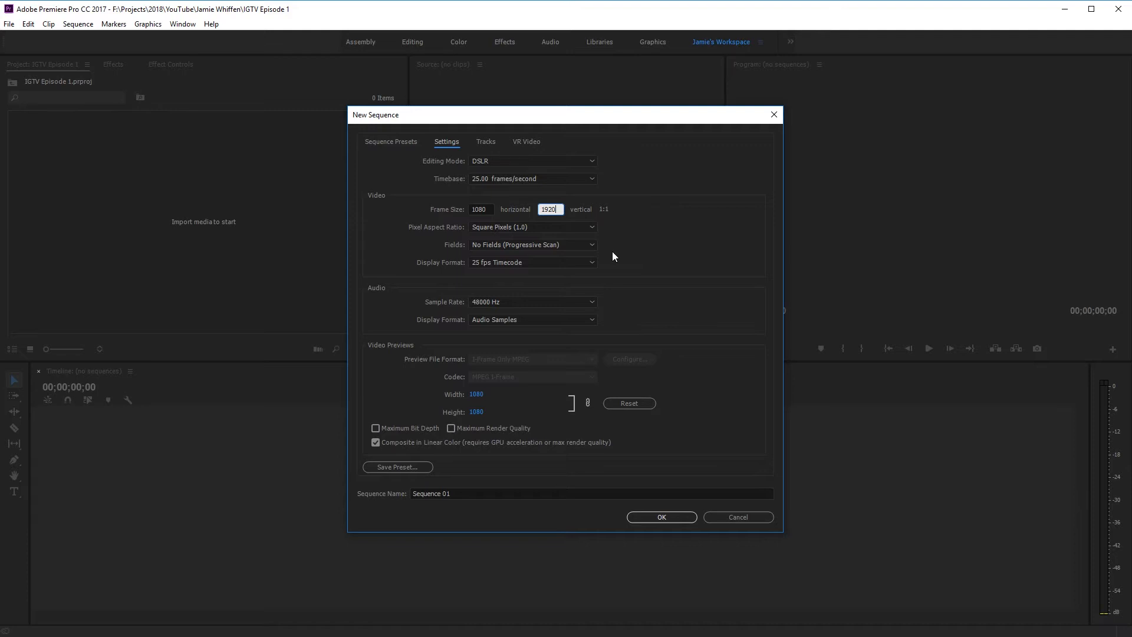
pyautogui.click(661, 517)
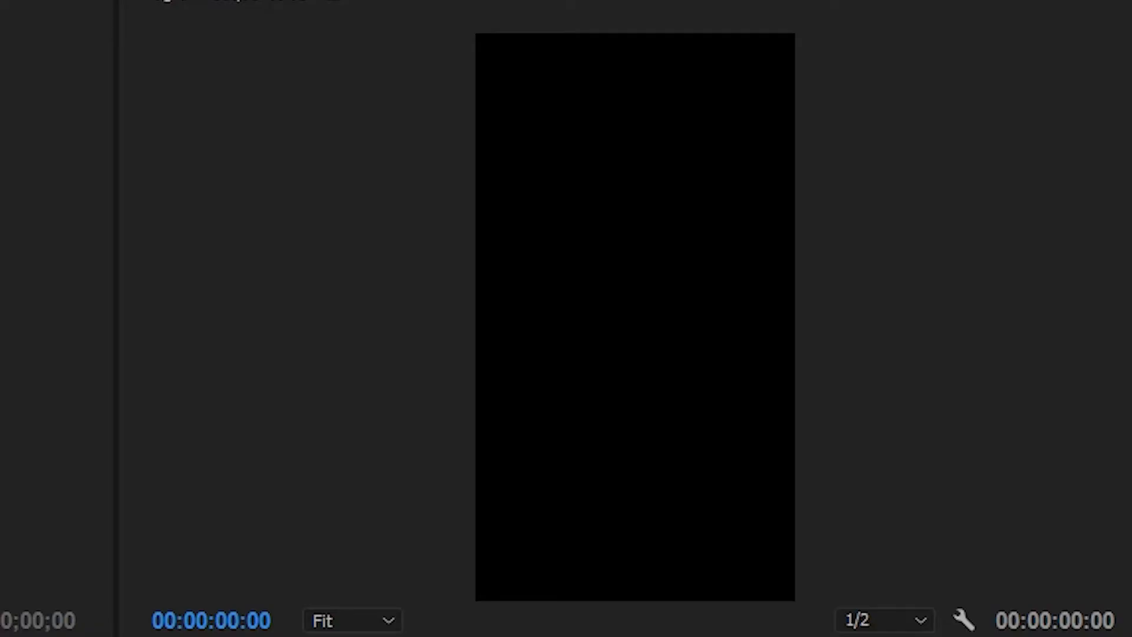
# Step: Import the four media files FINAL.mp4, MVI_0451.MOV, the screen recording and Story 1.mp4 into the project
pyautogui.moveTo(394, 183); pyautogui.dragTo(249, 200)
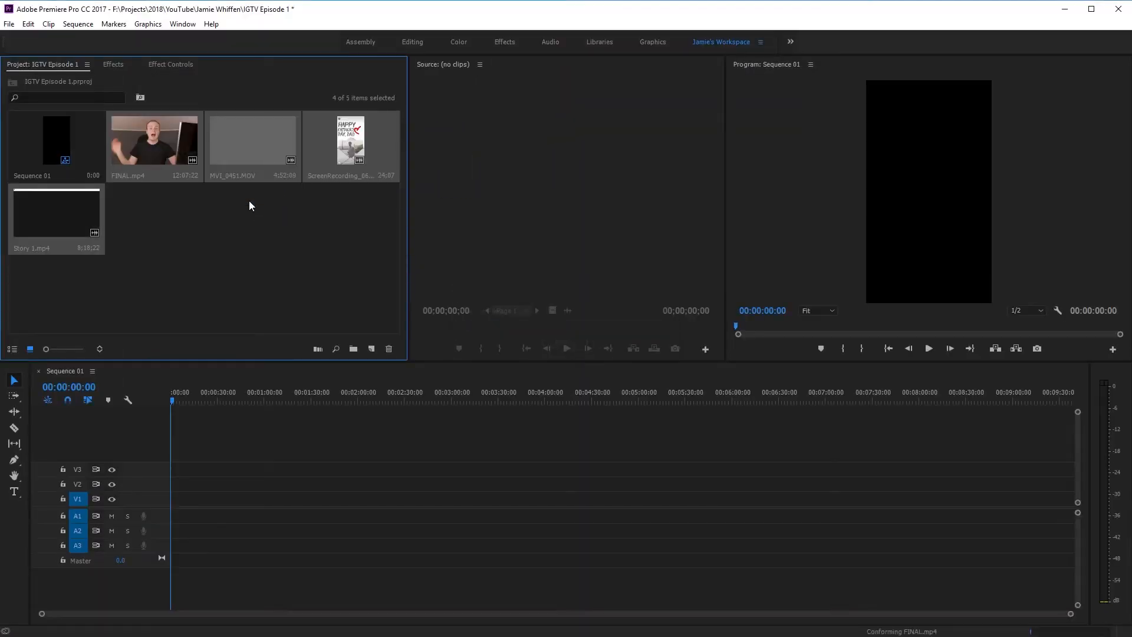
pyautogui.click(249, 201)
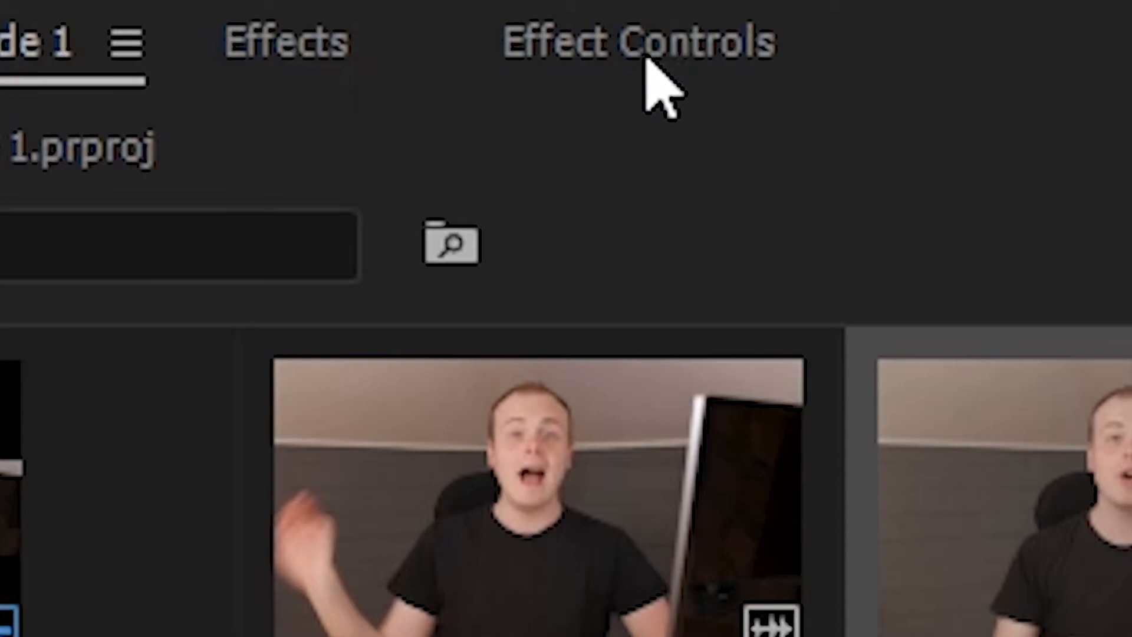
# Step: Scale the MVI_0451.MOV clip to 317 and set its horizontal position to 529 to fill and centre the vertical frame
pyautogui.click(649, 59)
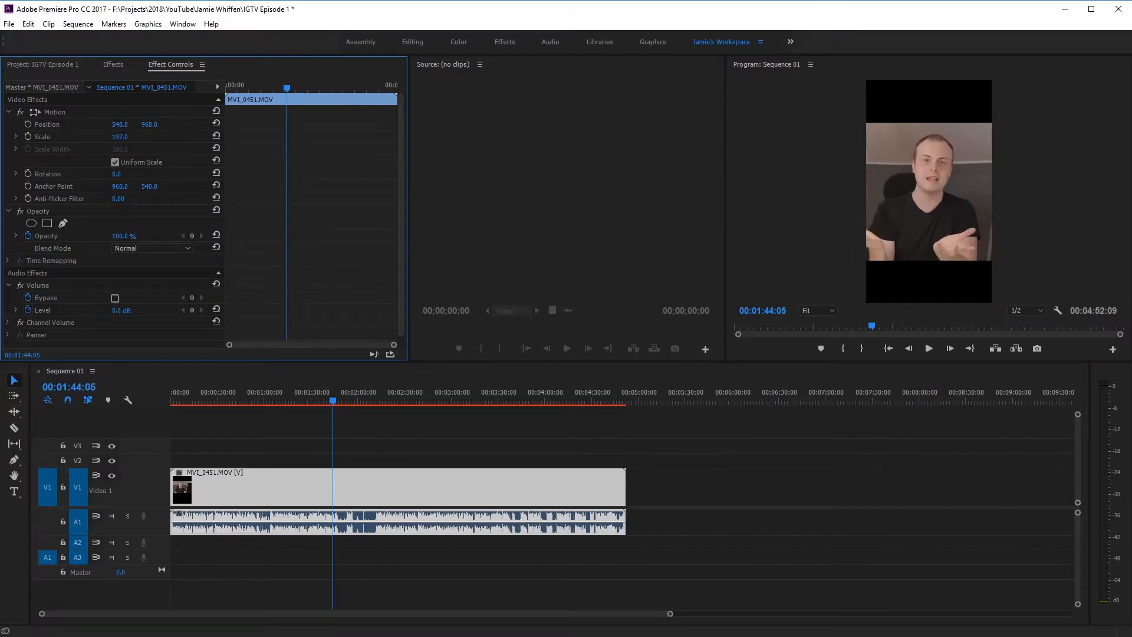
pyautogui.moveTo(120, 137); pyautogui.dragTo(190, 137)
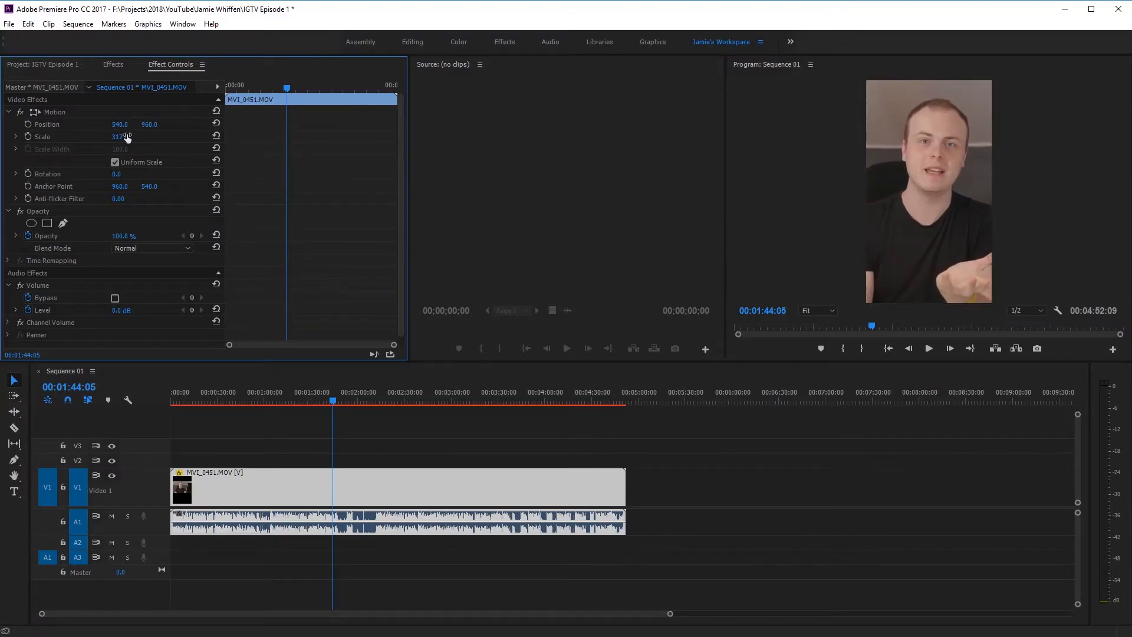
pyautogui.moveTo(120, 124)
pyautogui.mouseDown()
pyautogui.moveTo(35, 124)
pyautogui.moveTo(114, 124)
pyautogui.mouseUp()
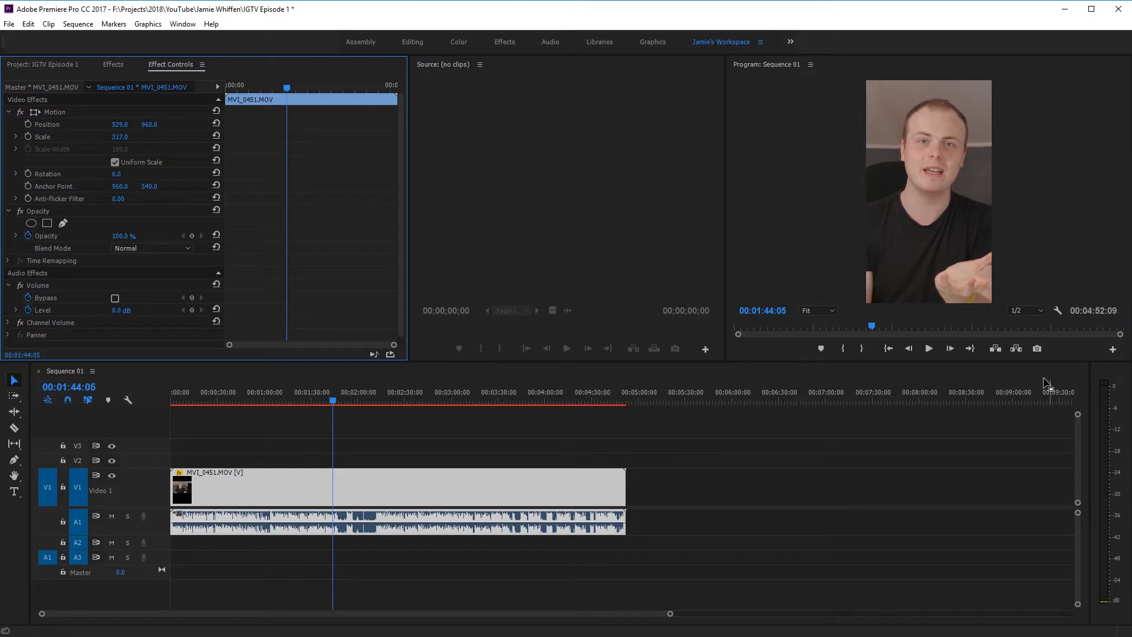
# Step: Play back the vertical sequence, pause it and step back six frames to 00:07:05:06
pyautogui.click(928, 348)
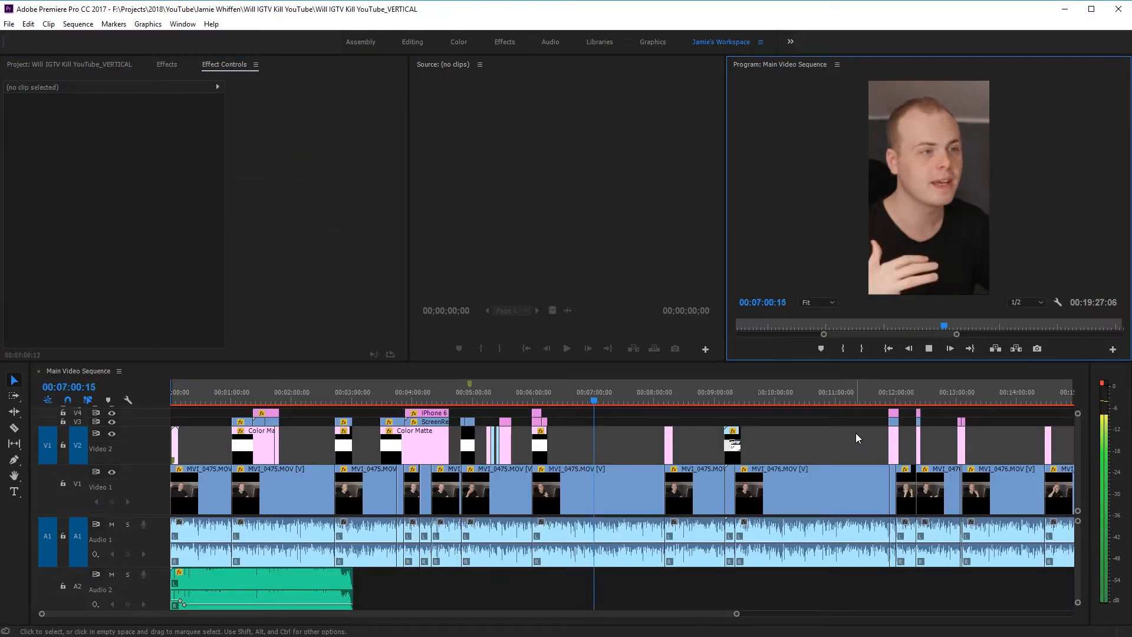
pyautogui.click(928, 349)
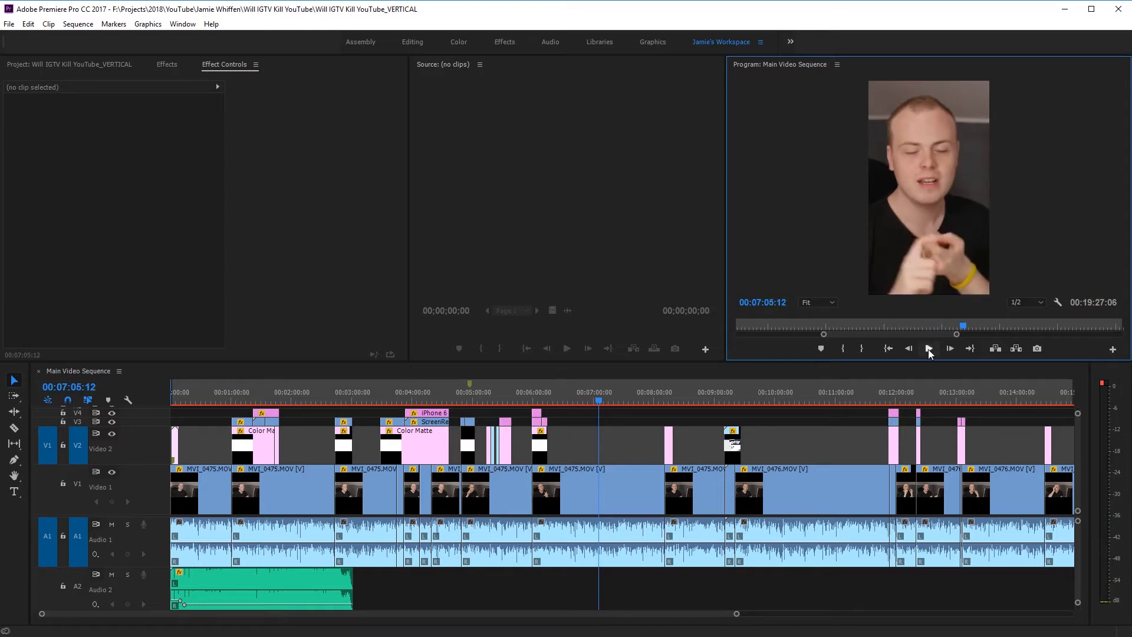
pyautogui.press('Left')
pyautogui.press('Left')
pyautogui.press('Left')
pyautogui.press('Left')
pyautogui.press('Left')
pyautogui.press('Left')
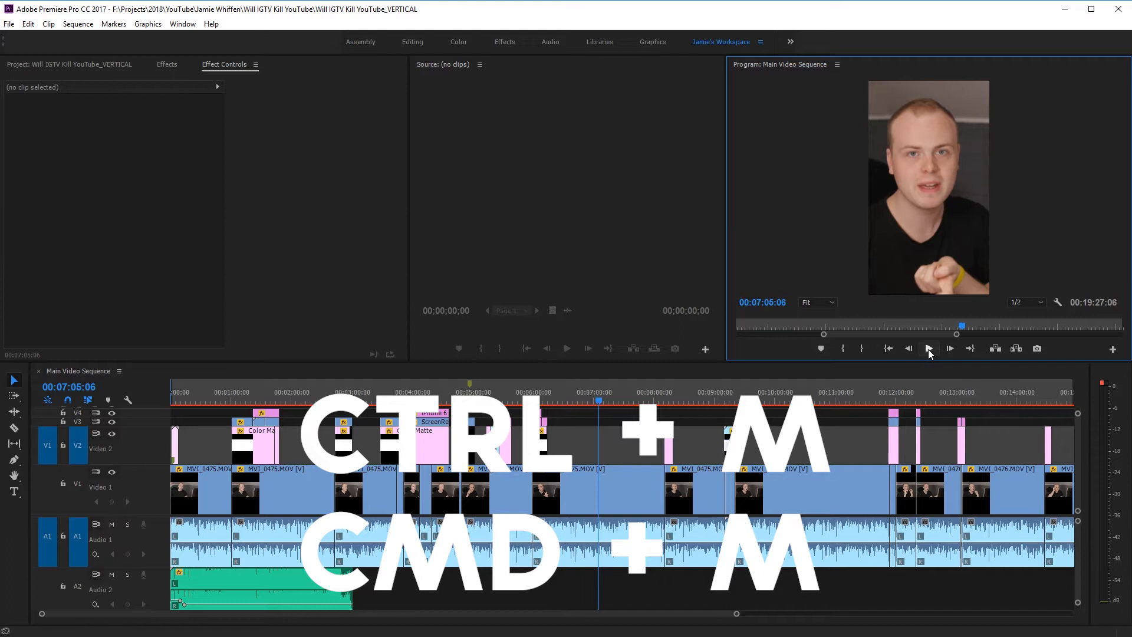
# Step: Open the media export settings for Main Video Sequence and choose H.264 as the format
pyautogui.hotkey('ctrl', 'm')
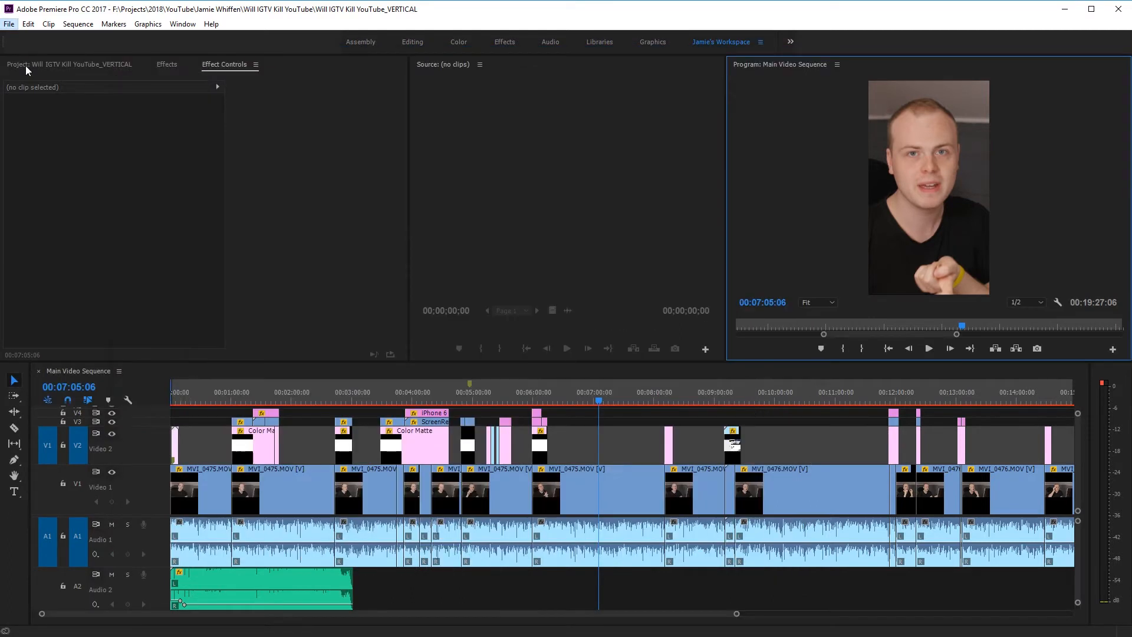
pyautogui.click(9, 24)
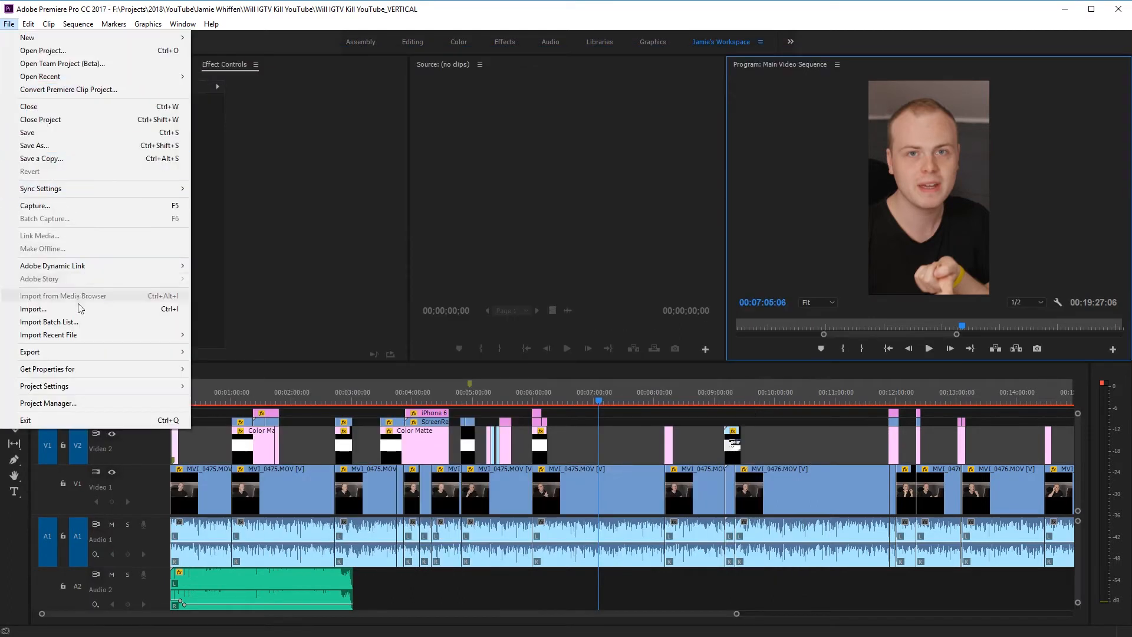
pyautogui.moveTo(121, 357)
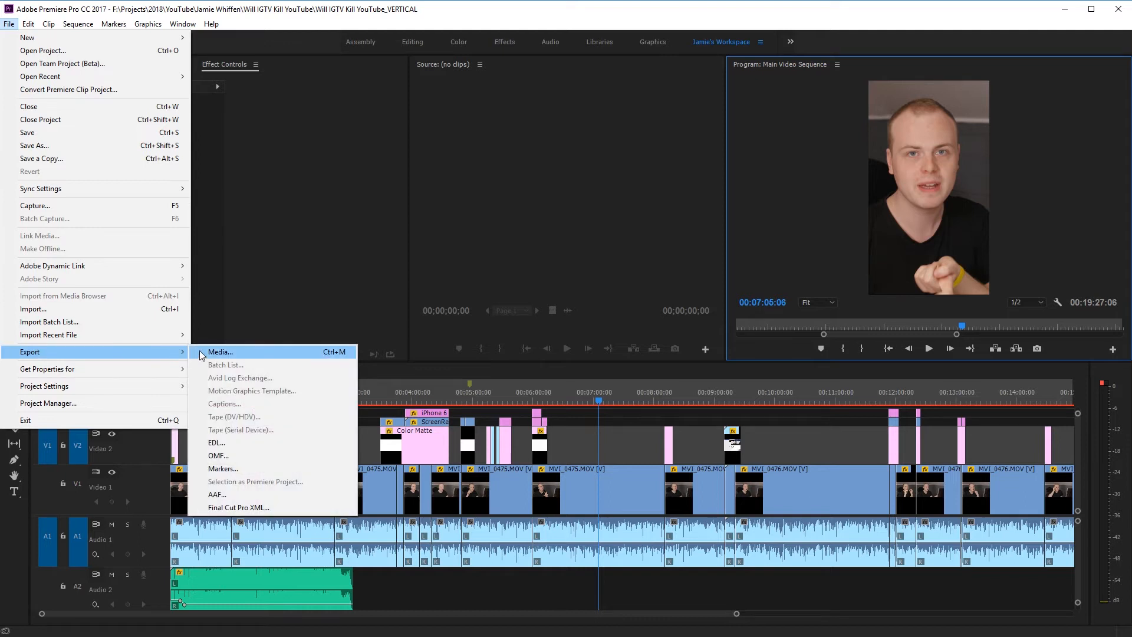
pyautogui.click(200, 354)
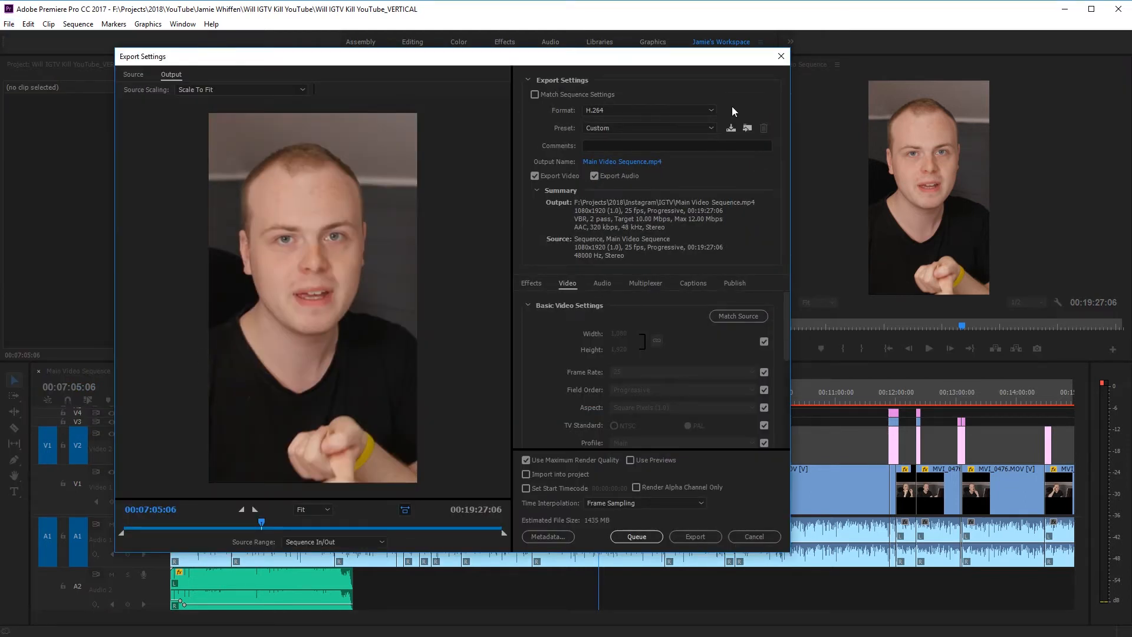
pyautogui.click(681, 112)
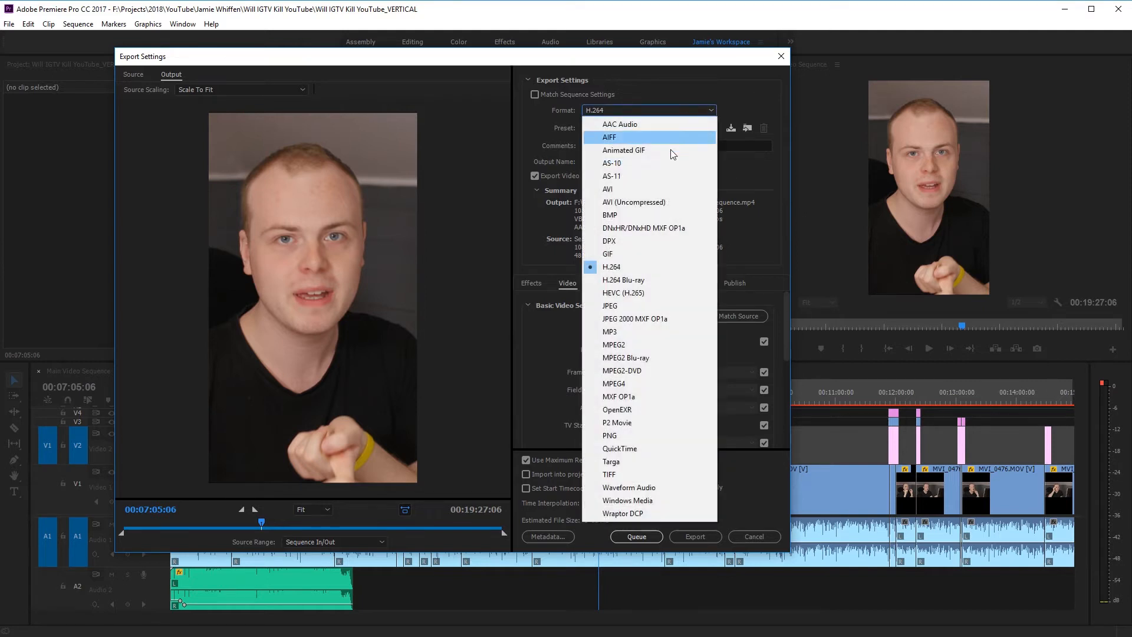
pyautogui.click(613, 270)
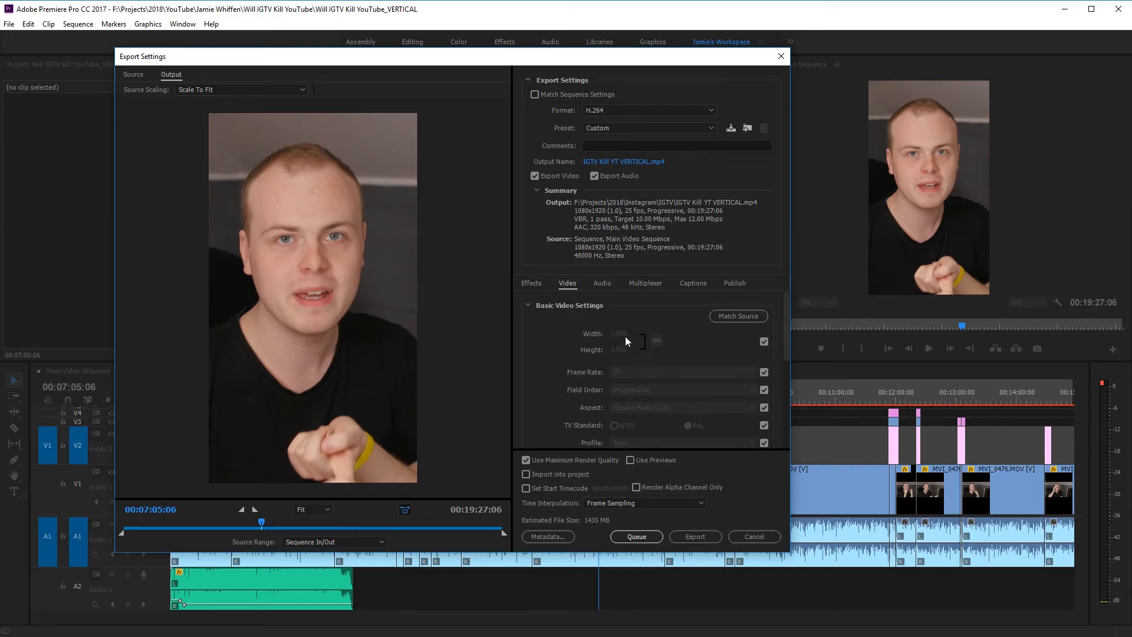
# Step: Set the export's bitrate encoding to VBR, 2 pass
pyautogui.moveTo(783, 329); pyautogui.dragTo(786, 399)
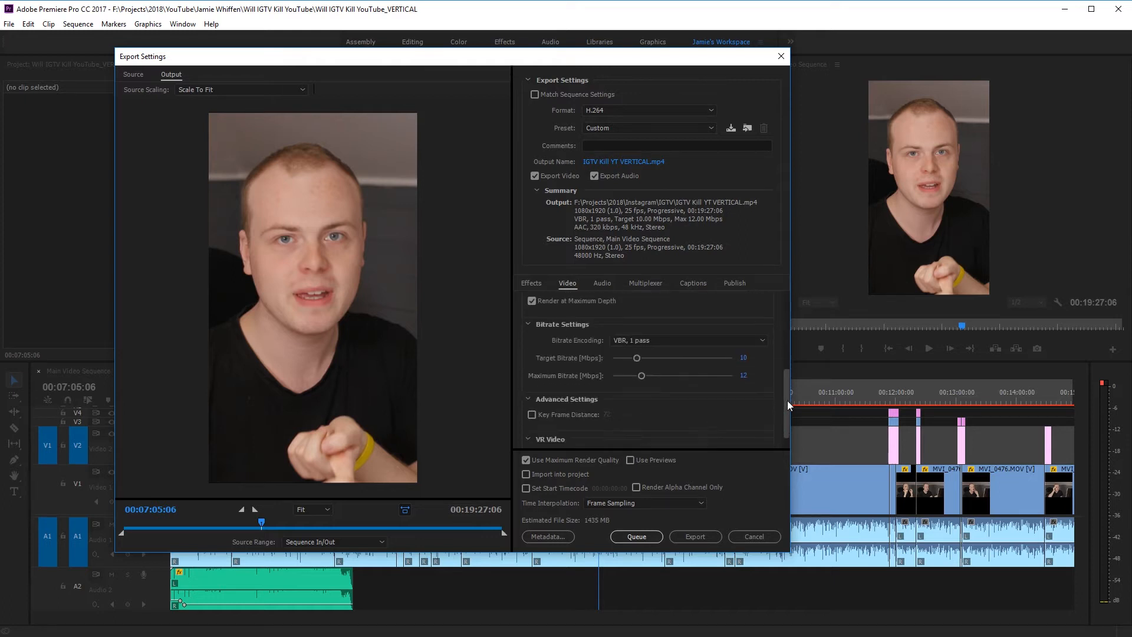
pyautogui.click(762, 341)
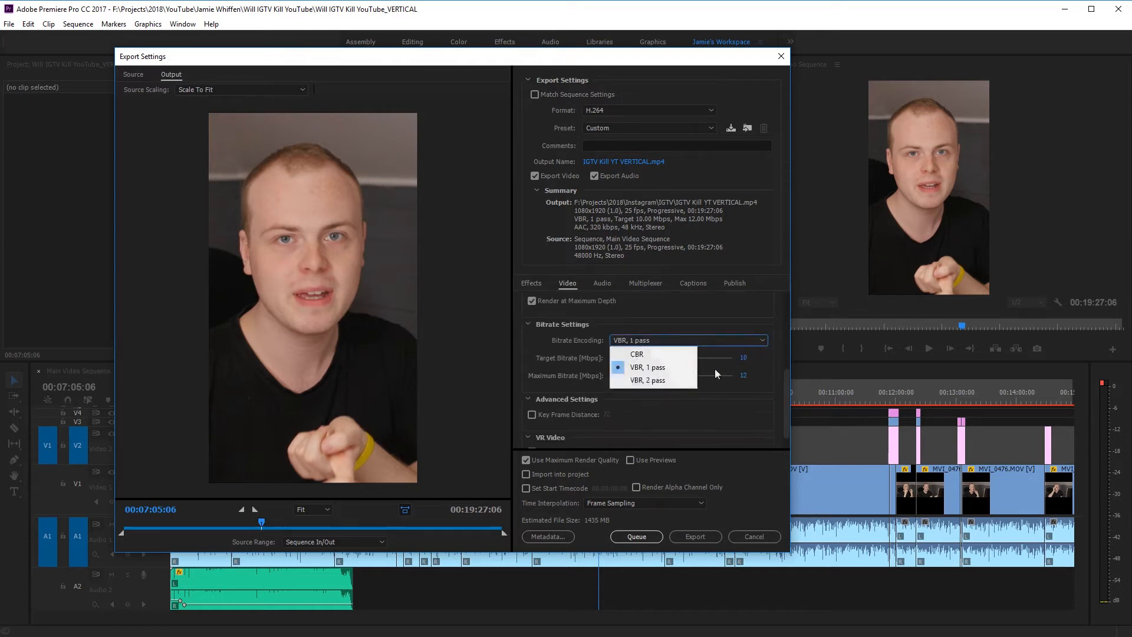
pyautogui.click(674, 379)
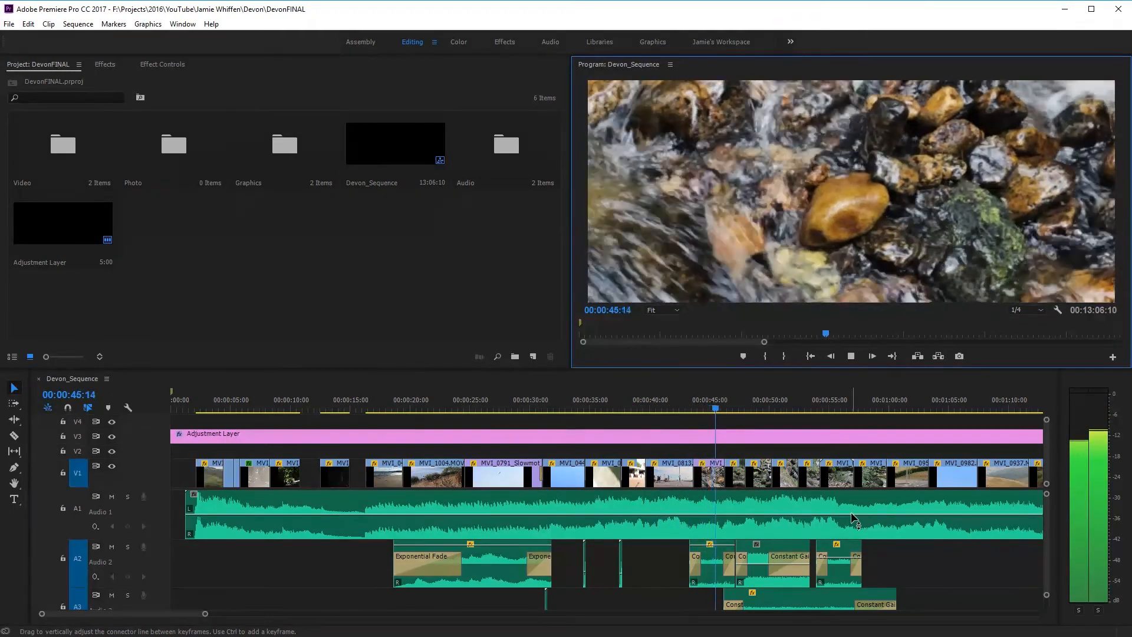
# Step: Stop playback of Devon_Sequence and change its frame size to 1080 horizontal by 1920 vertical
pyautogui.click(851, 356)
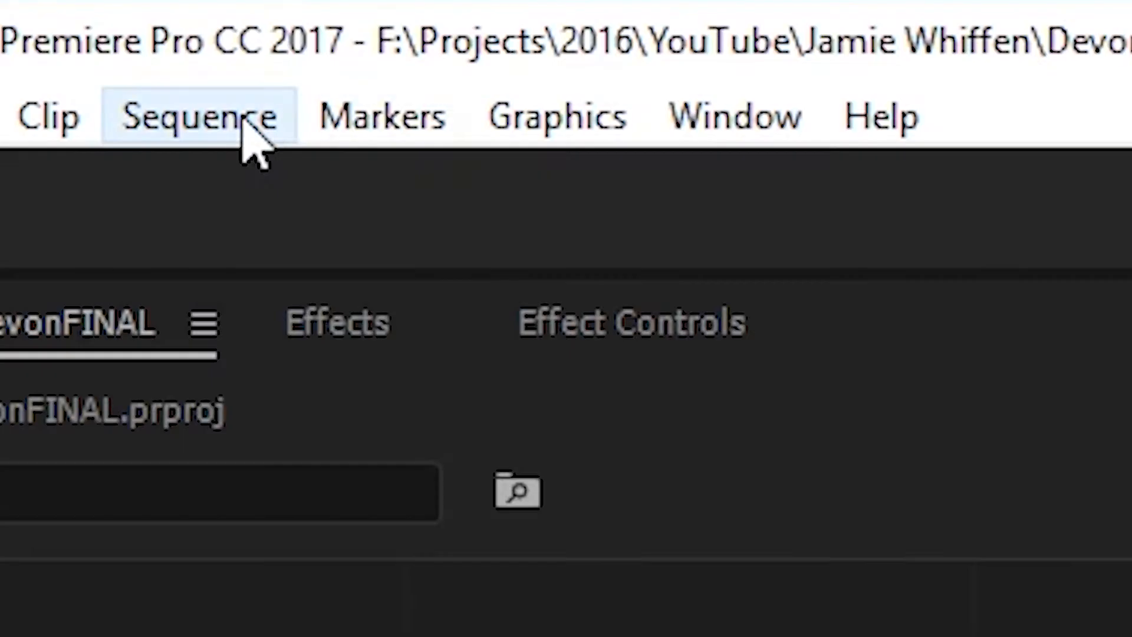
pyautogui.click(84, 24)
pyautogui.click(243, 189)
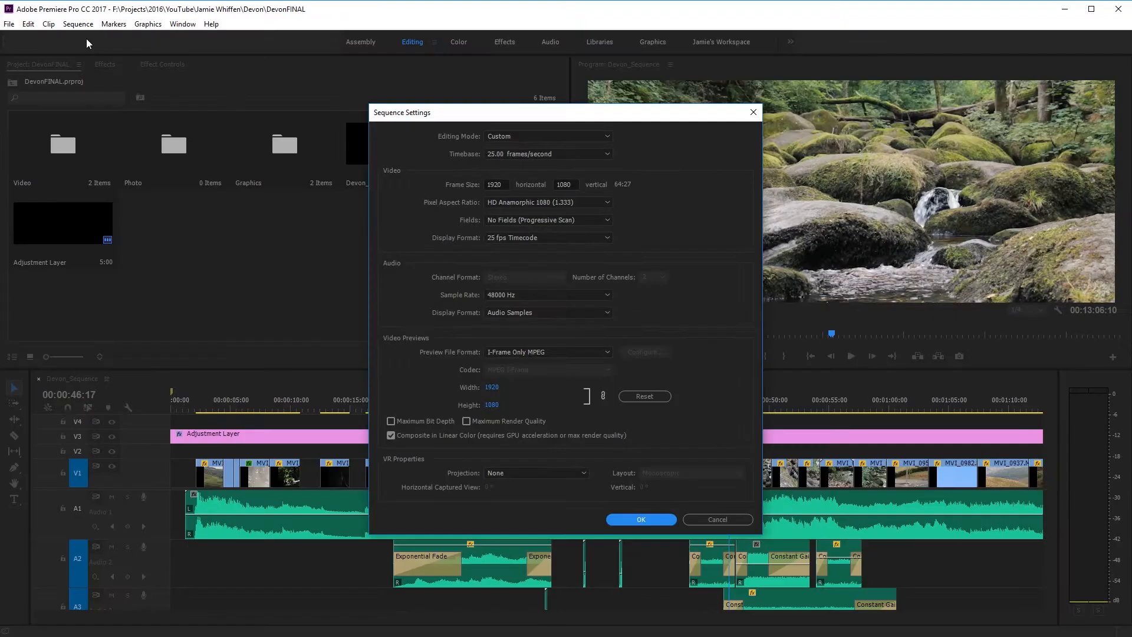
pyautogui.click(495, 183)
pyautogui.moveTo(495, 184); pyautogui.dragTo(486, 188)
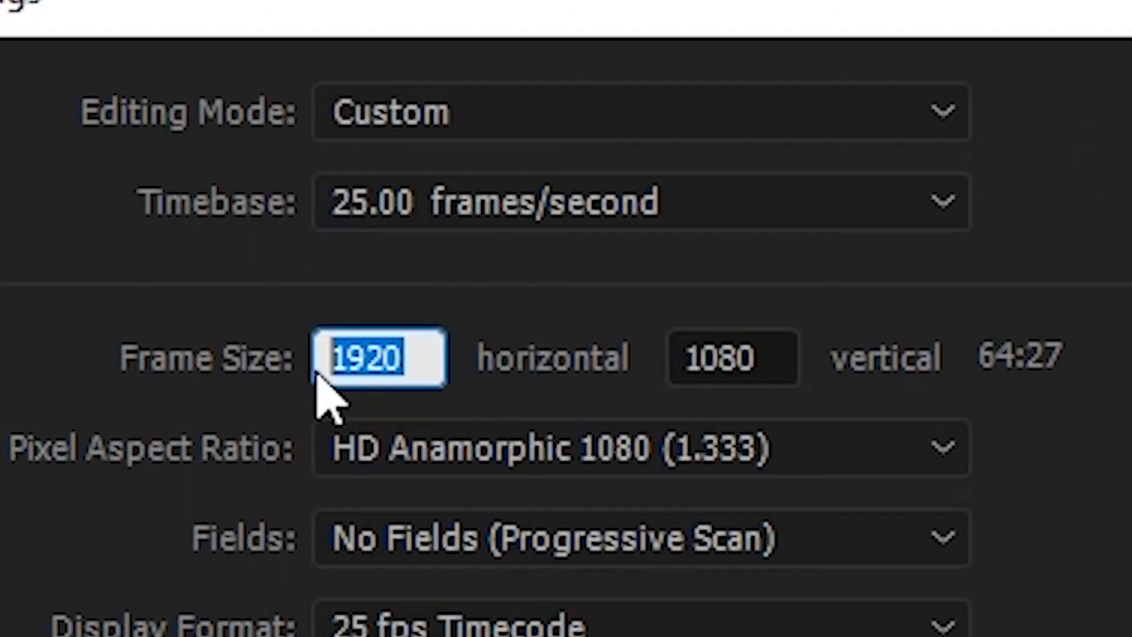
pyautogui.write('1080')
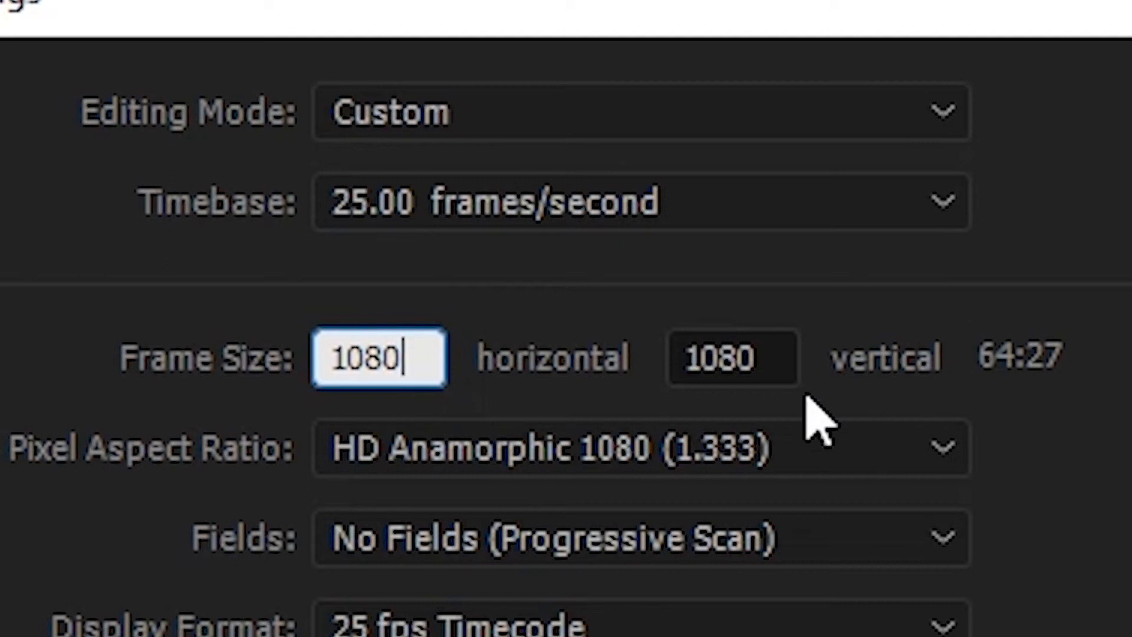
pyautogui.press('Tab')
pyautogui.write('192')
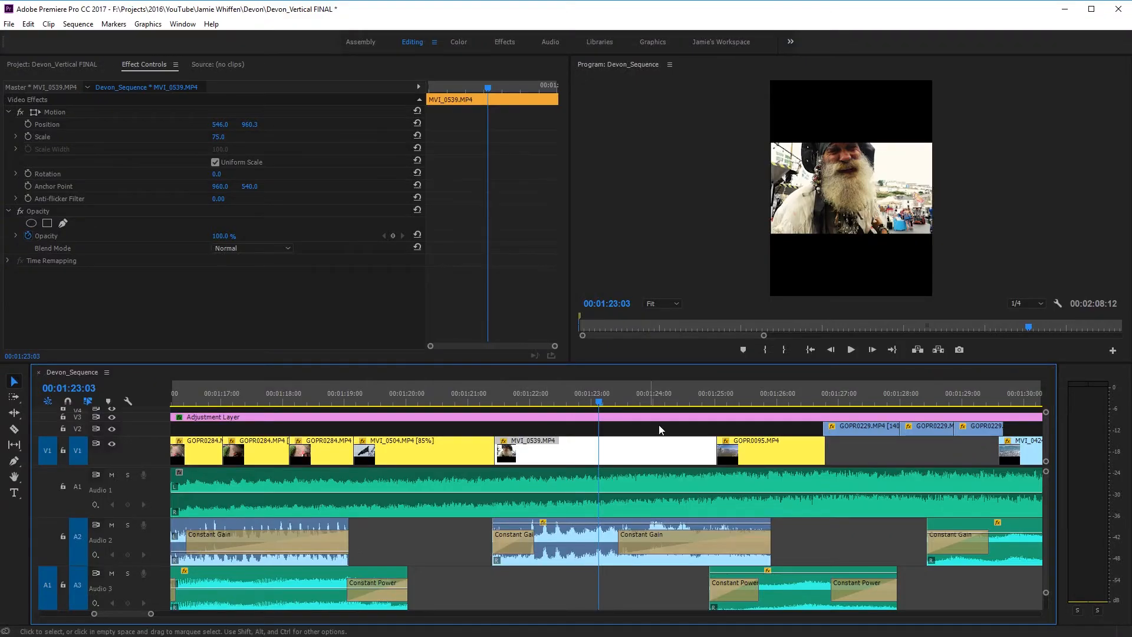
# Step: Enlarge the MVI_0539.MP4 clip on the V1 track until it fills the height of the vertical frame
pyautogui.click(660, 432)
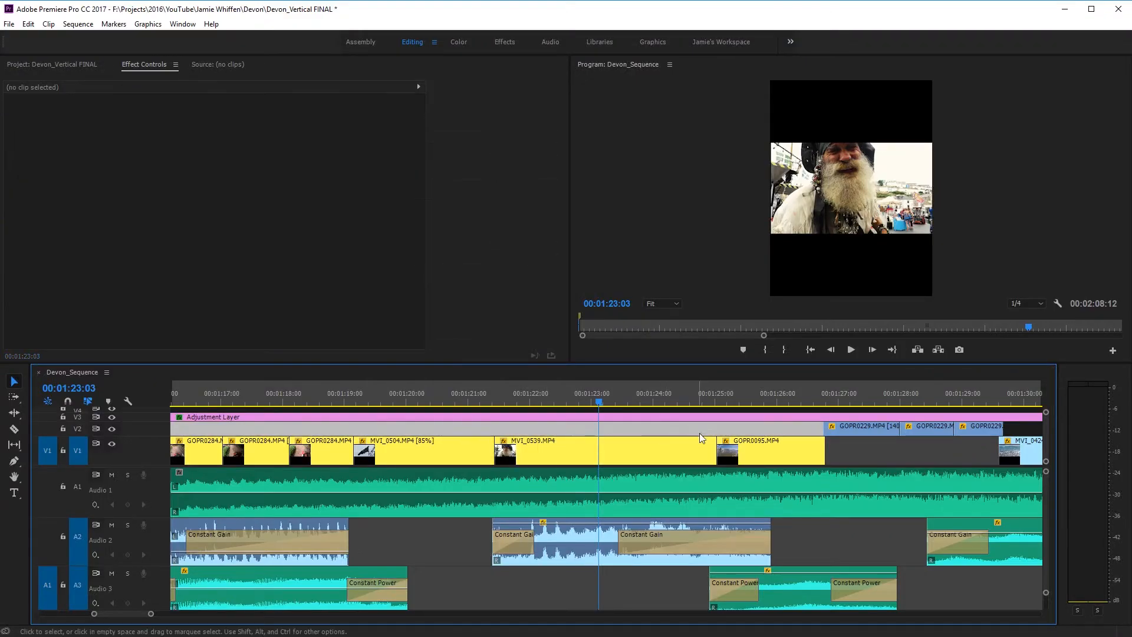
pyautogui.click(575, 596)
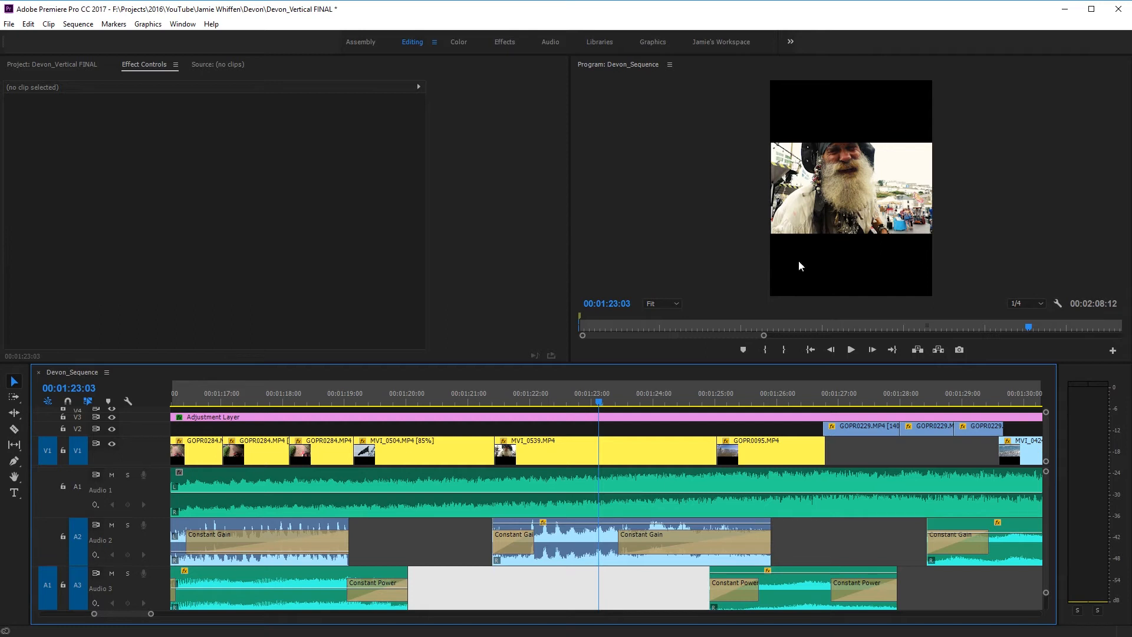
pyautogui.click(620, 448)
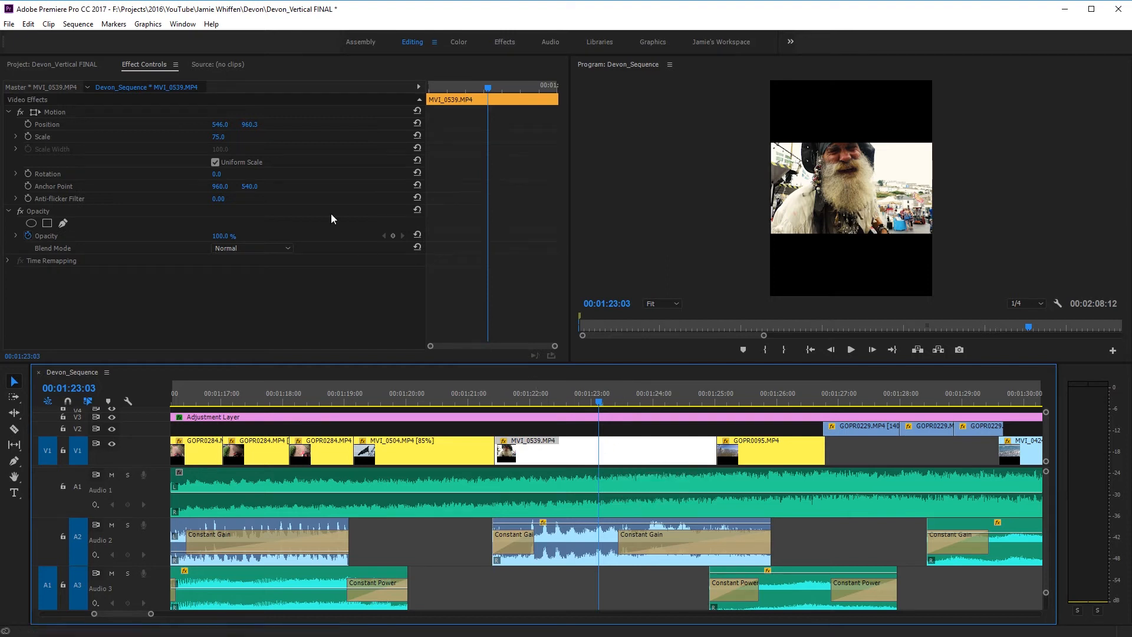
pyautogui.moveTo(236, 143); pyautogui.dragTo(298, 143)
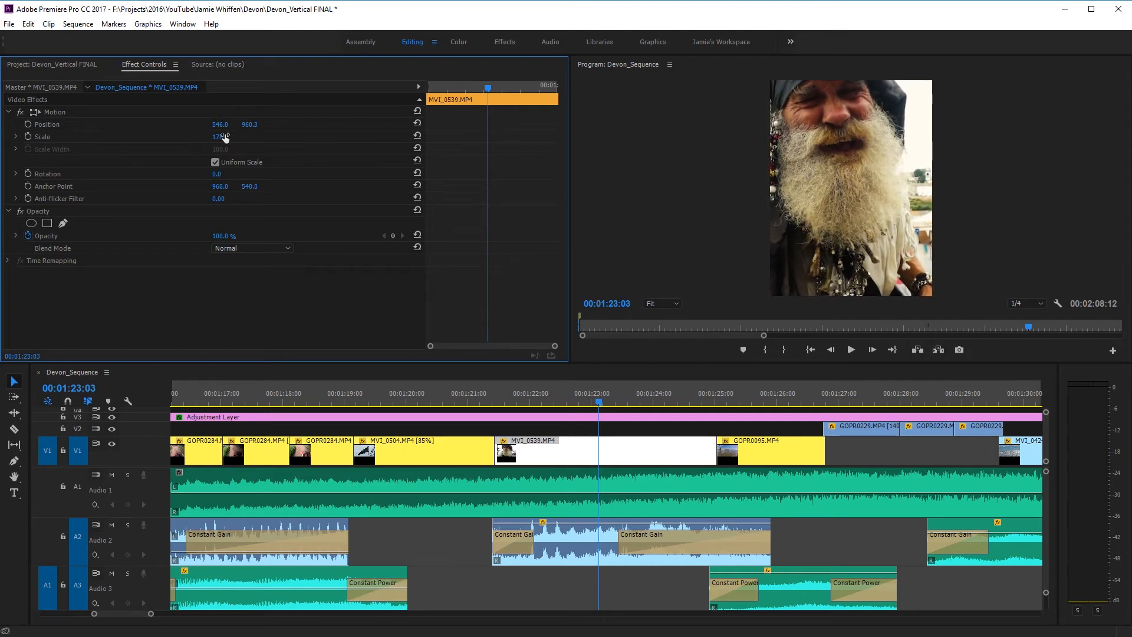
# Step: Shift the MVI_0539.MP4 clip to horizontal position 461 to frame the man in the vertical shot, and play the result
pyautogui.moveTo(220, 124); pyautogui.dragTo(170, 124)
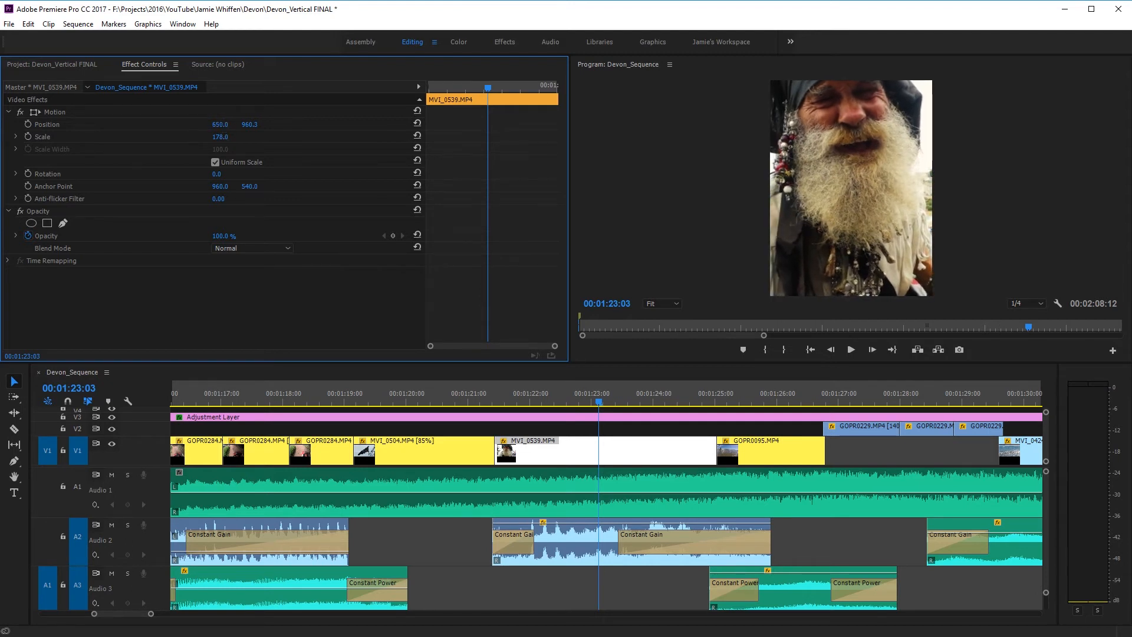
pyautogui.click(851, 350)
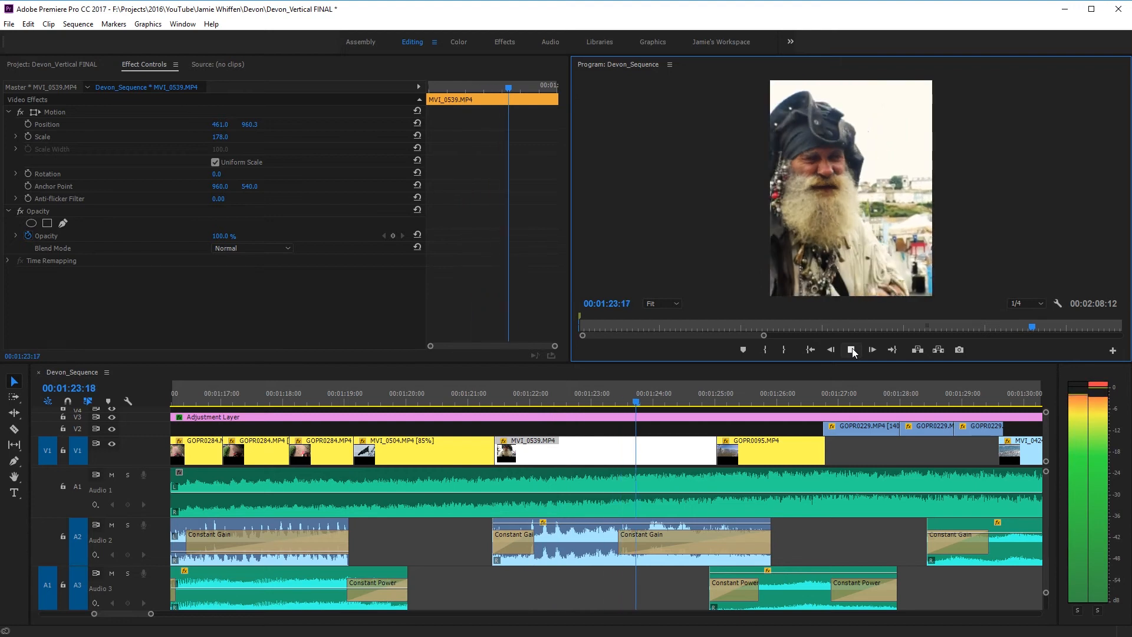
# Step: Copy the MVI_0539.MP4 clip and paste only its Motion attributes onto all the clips on the V1 track
pyautogui.rightClick(556, 451)
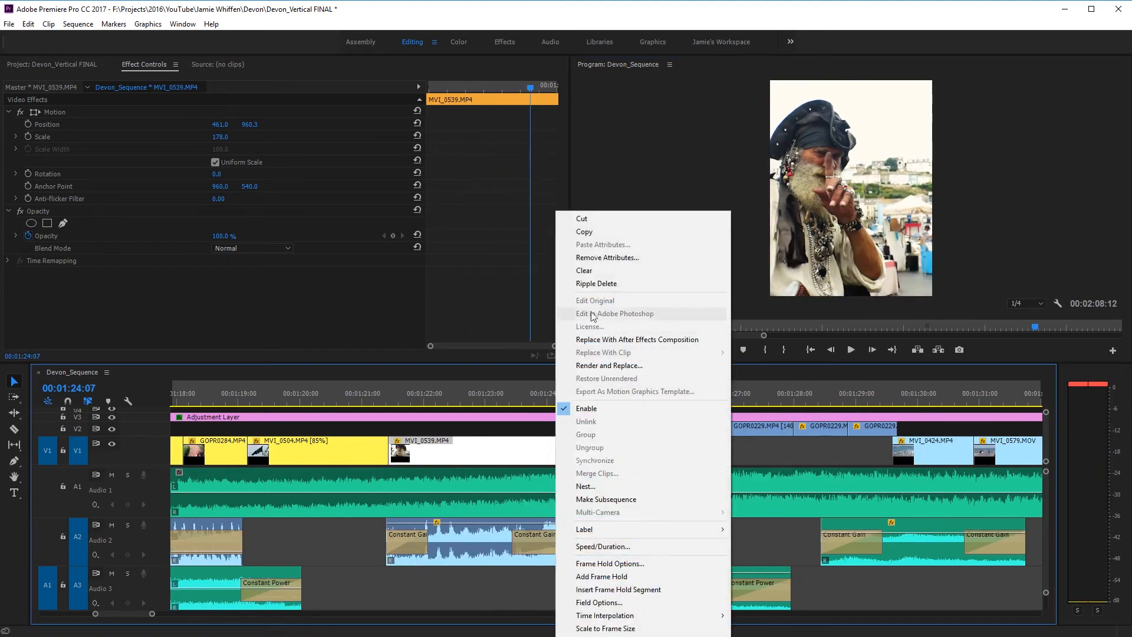
pyautogui.click(584, 233)
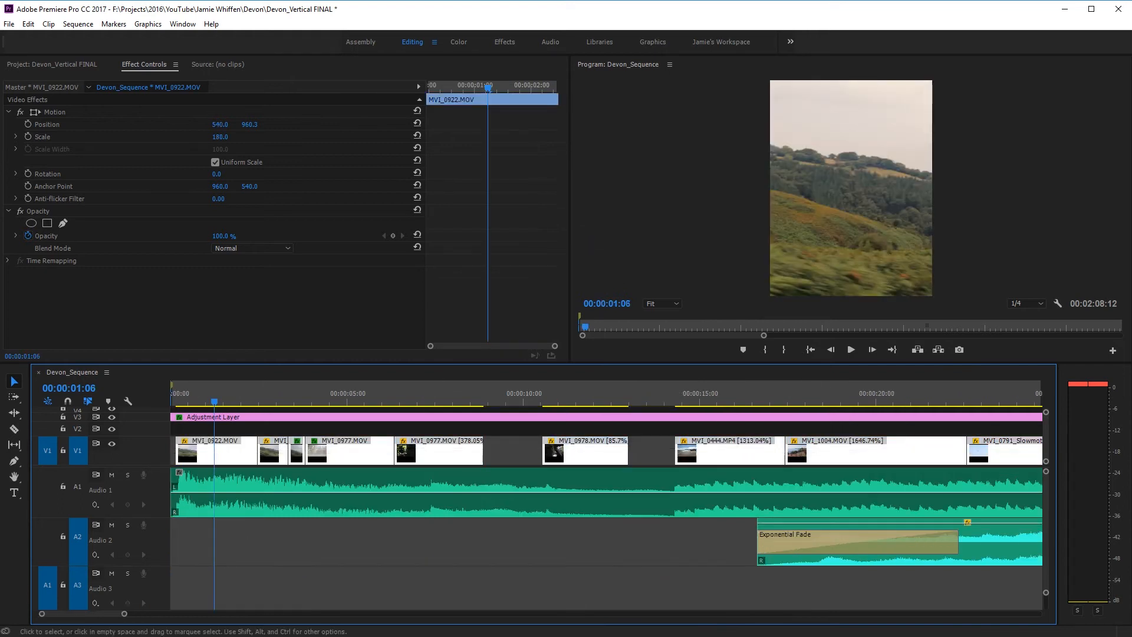
pyautogui.scroll(-10, 607, 501)
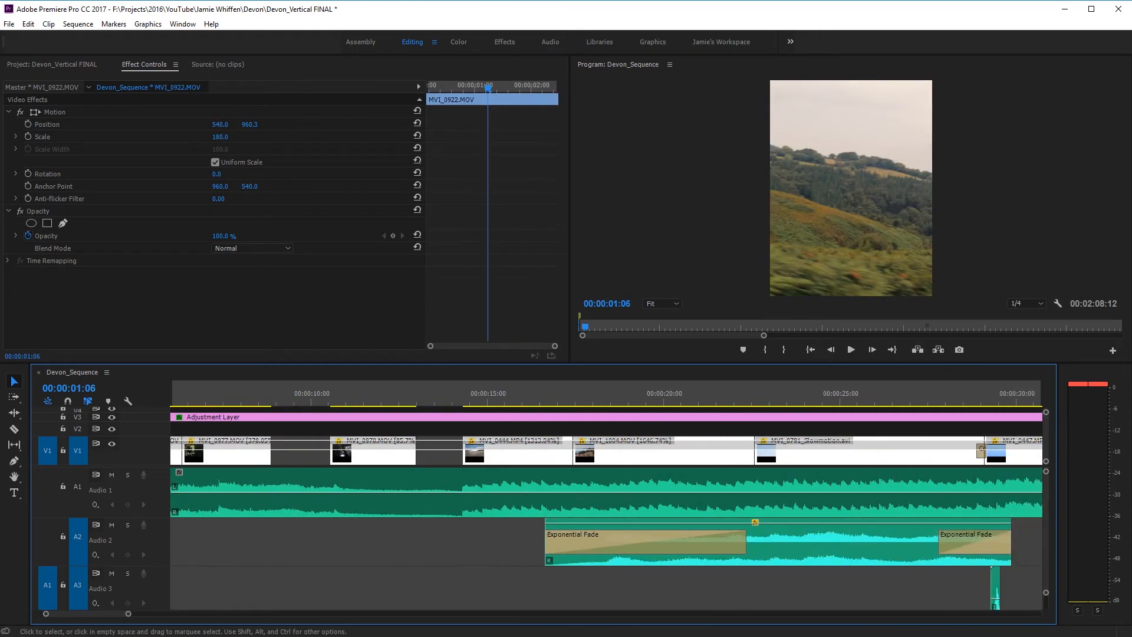
pyautogui.scroll(-10, 607, 501)
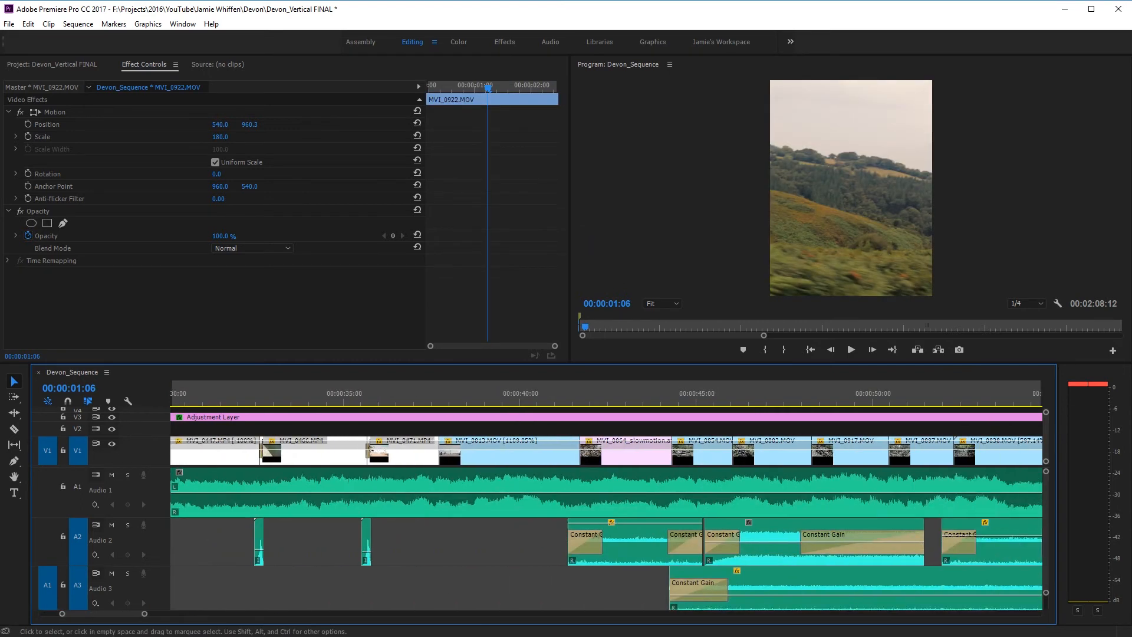
pyautogui.scroll(-10, 607, 501)
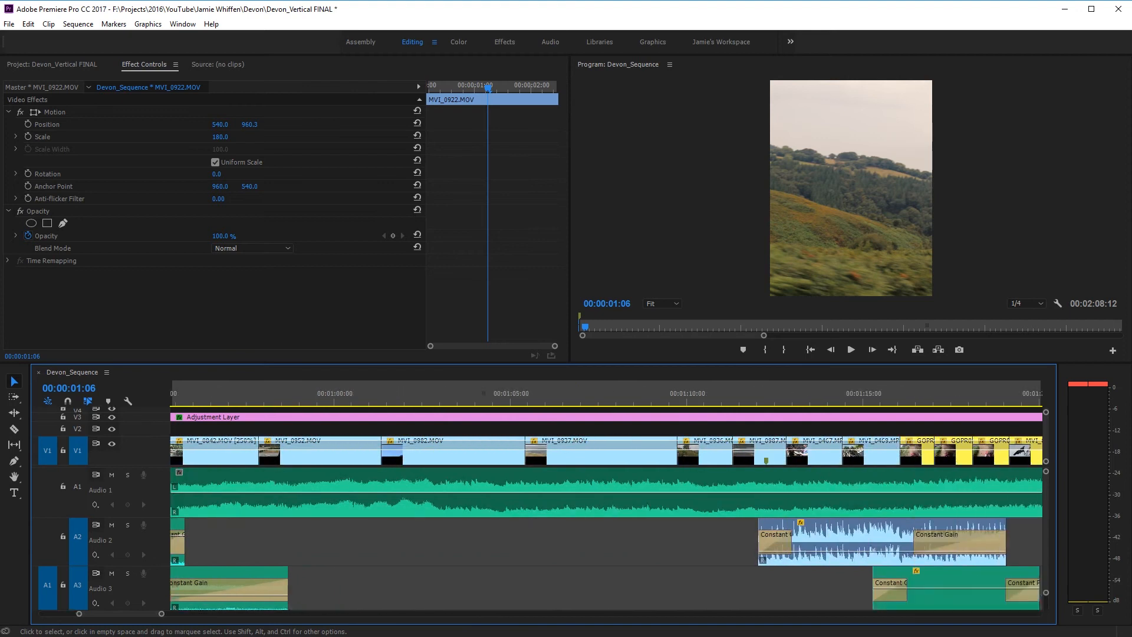
pyautogui.scroll(-10, 607, 501)
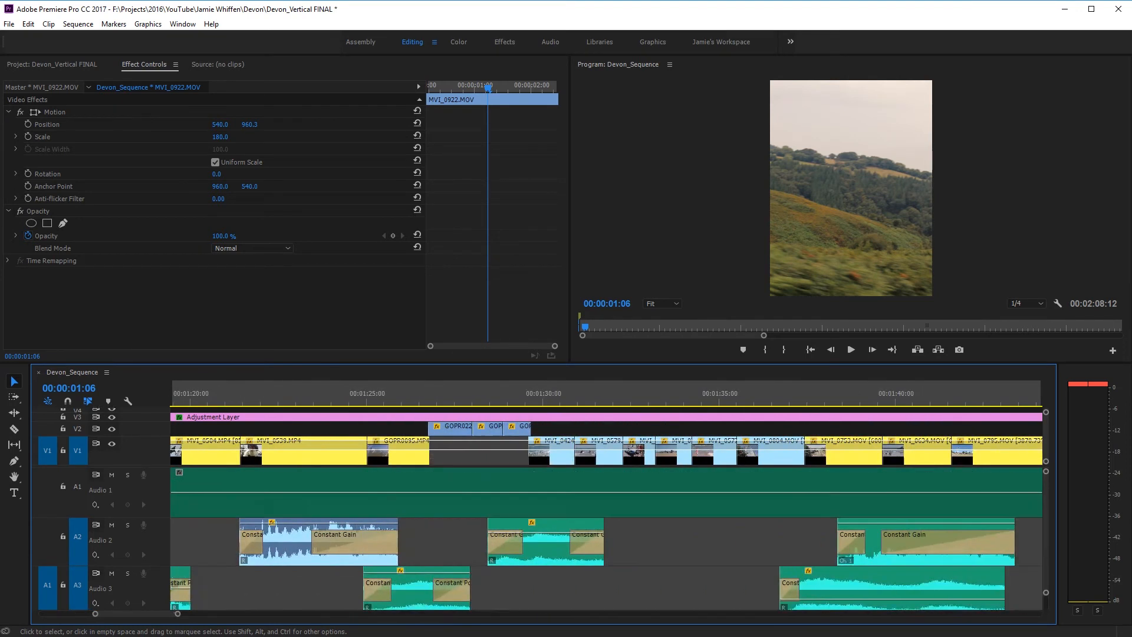
pyautogui.moveTo(1131, 442); pyautogui.dragTo(494, 453)
pyautogui.rightClick(494, 452)
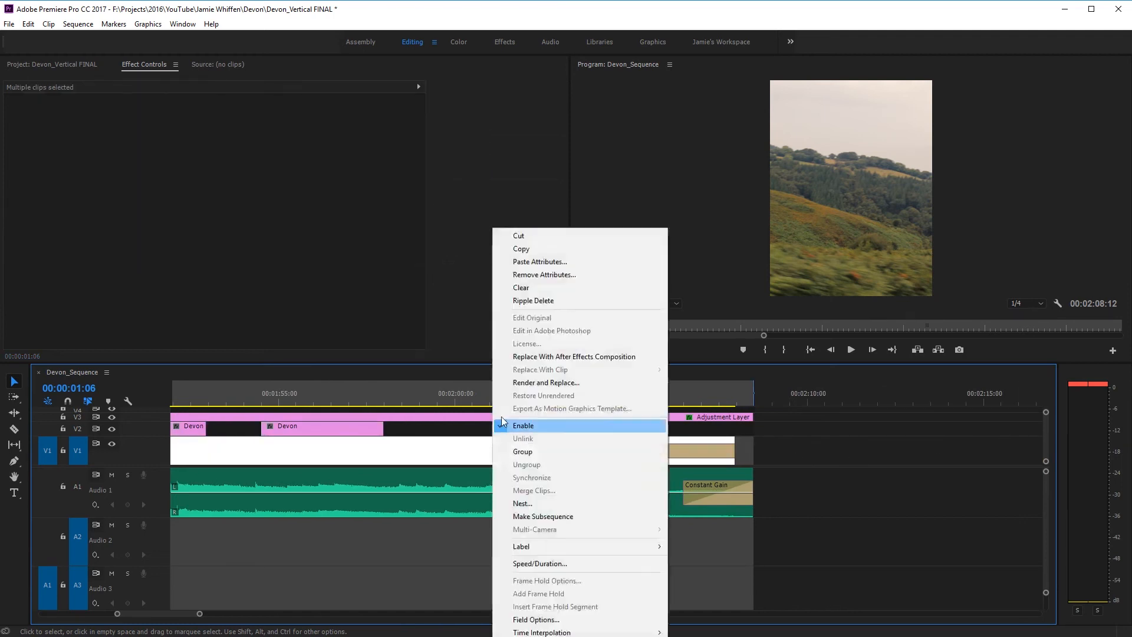
pyautogui.click(543, 262)
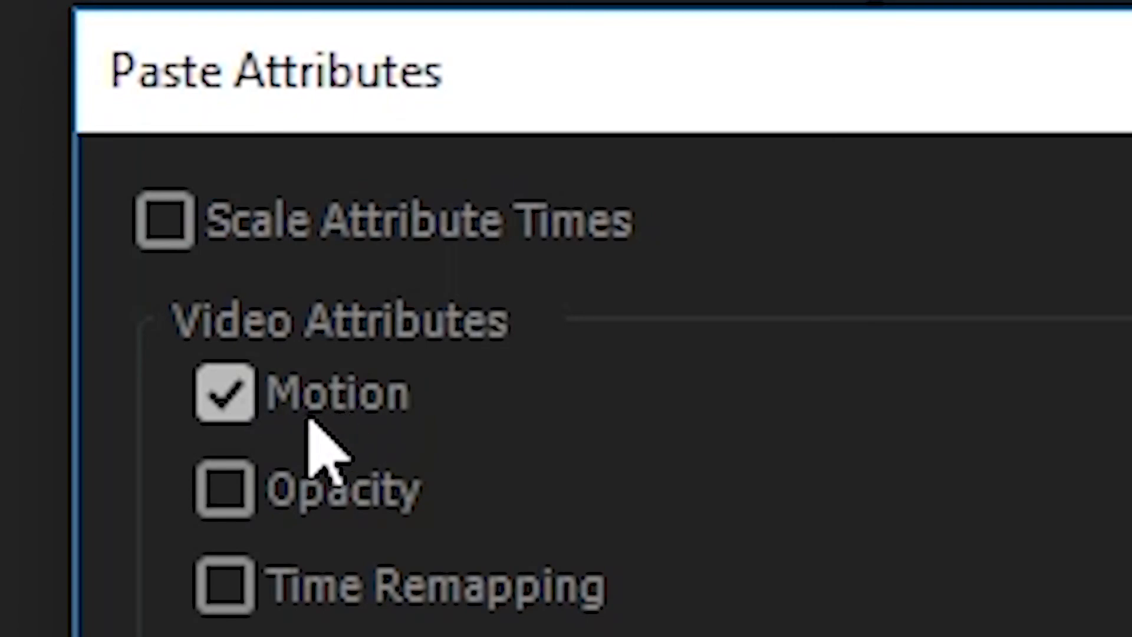
pyautogui.click(586, 515)
# Step: Scrub to the Ferris wheel shot around 00:01:36 and shift the MVI_0804.MOV clip to horizontal position 697
pyautogui.moveTo(591, 399); pyautogui.dragTo(725, 400)
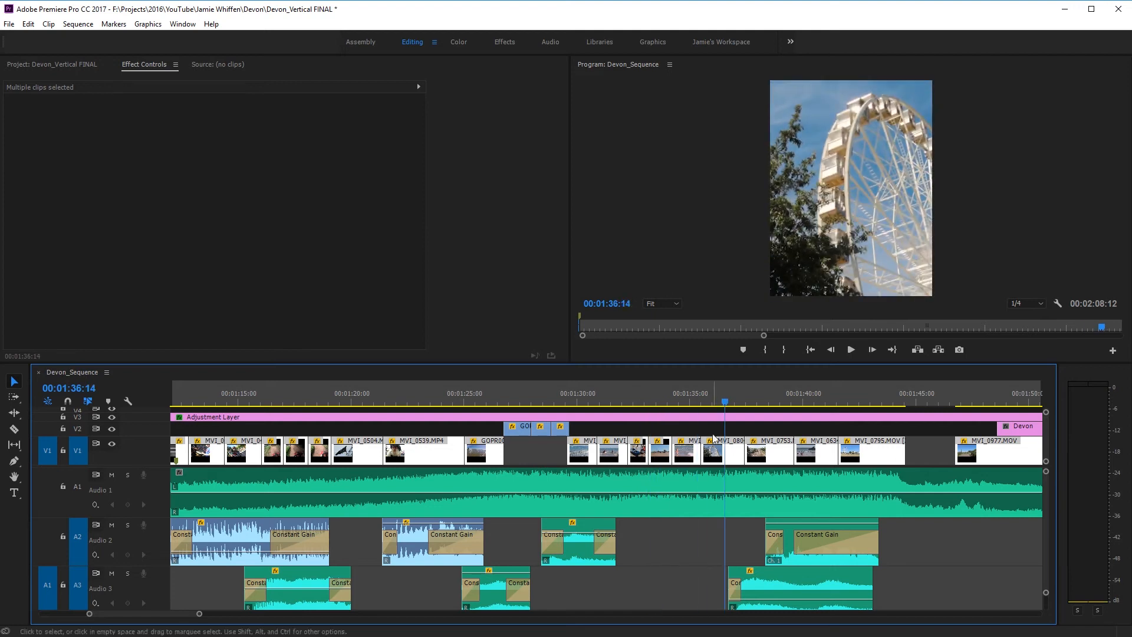
pyautogui.click(717, 434)
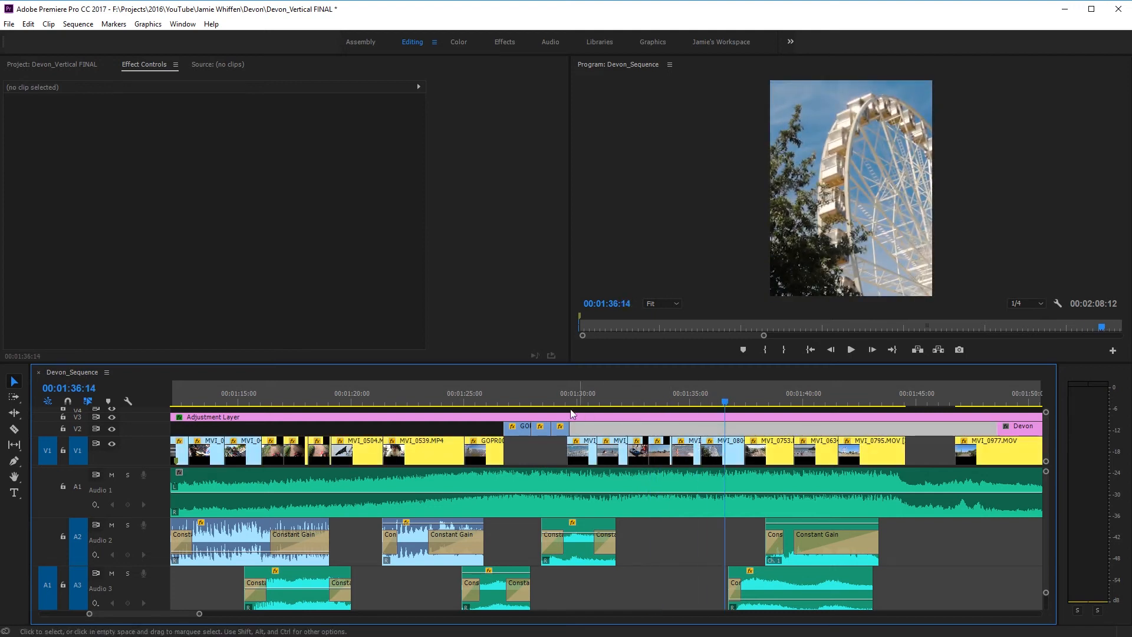
pyautogui.click(579, 392)
pyautogui.moveTo(581, 390); pyautogui.dragTo(729, 393)
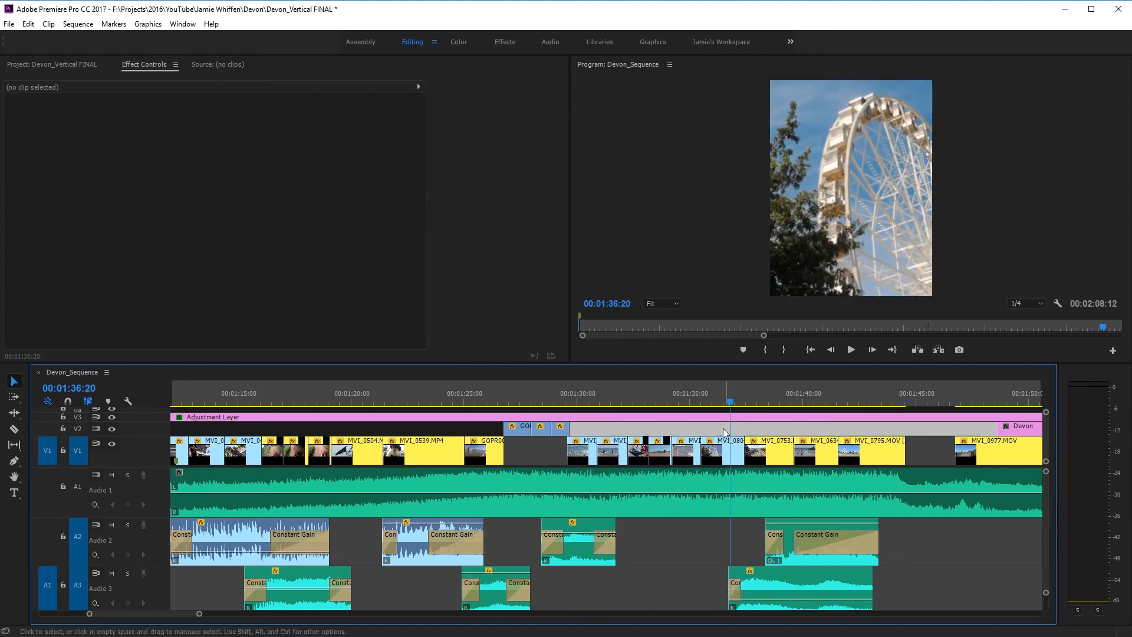
pyautogui.click(723, 451)
pyautogui.moveTo(230, 126); pyautogui.dragTo(285, 126)
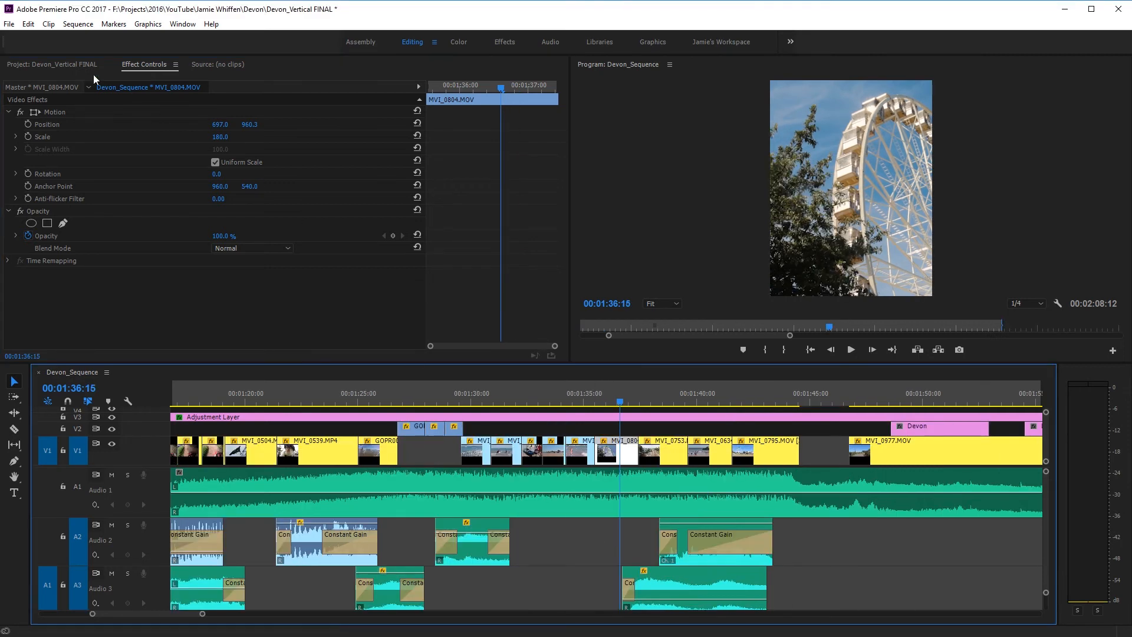
# Step: Open the media export settings for Devon_Sequence and choose H.264 as the format
pyautogui.click(9, 23)
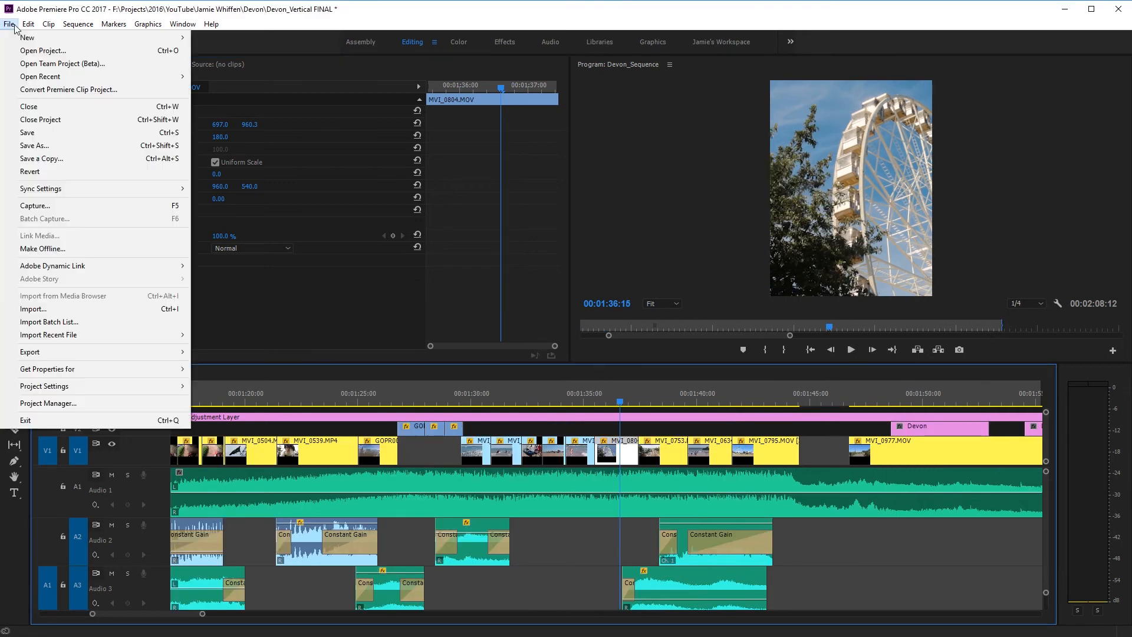
pyautogui.moveTo(150, 355)
pyautogui.click(223, 353)
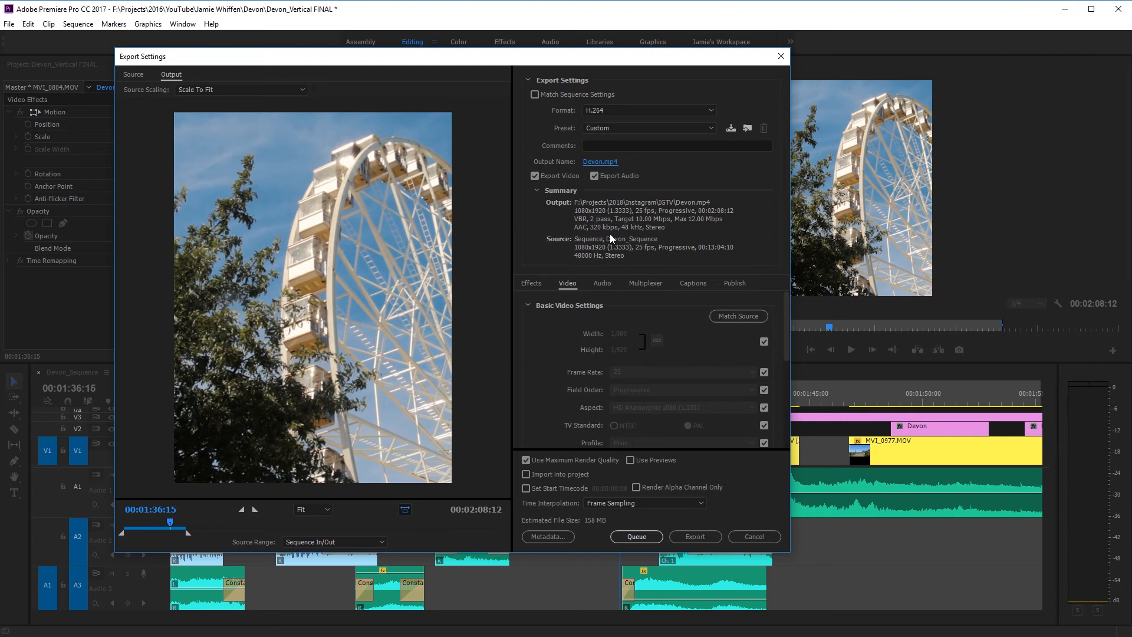
pyautogui.click(611, 109)
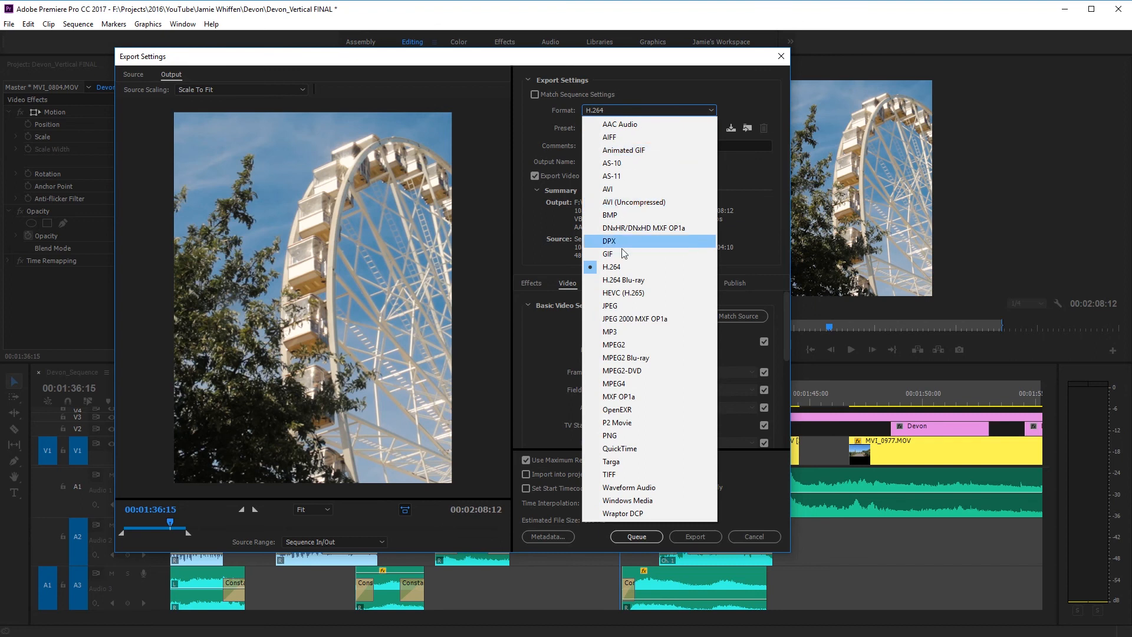
pyautogui.click(609, 270)
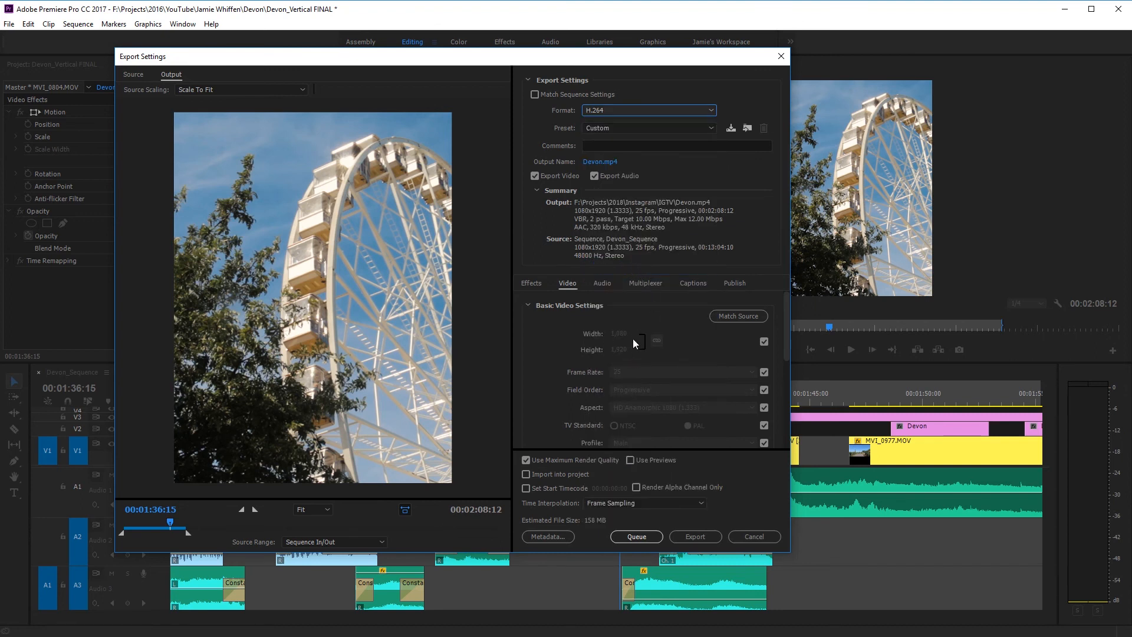
# Step: Set the bitrate encoding for Devon.mp4 to VBR, 2 pass, and cancel the export settings
pyautogui.moveTo(787, 327); pyautogui.dragTo(785, 390)
pyautogui.click(744, 373)
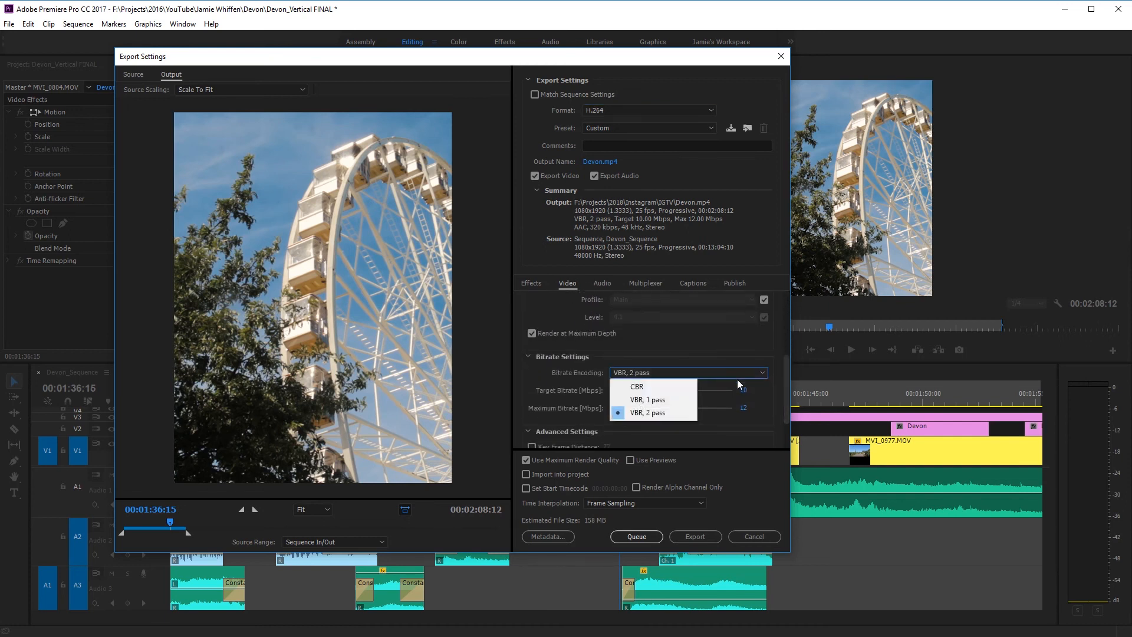
pyautogui.click(669, 413)
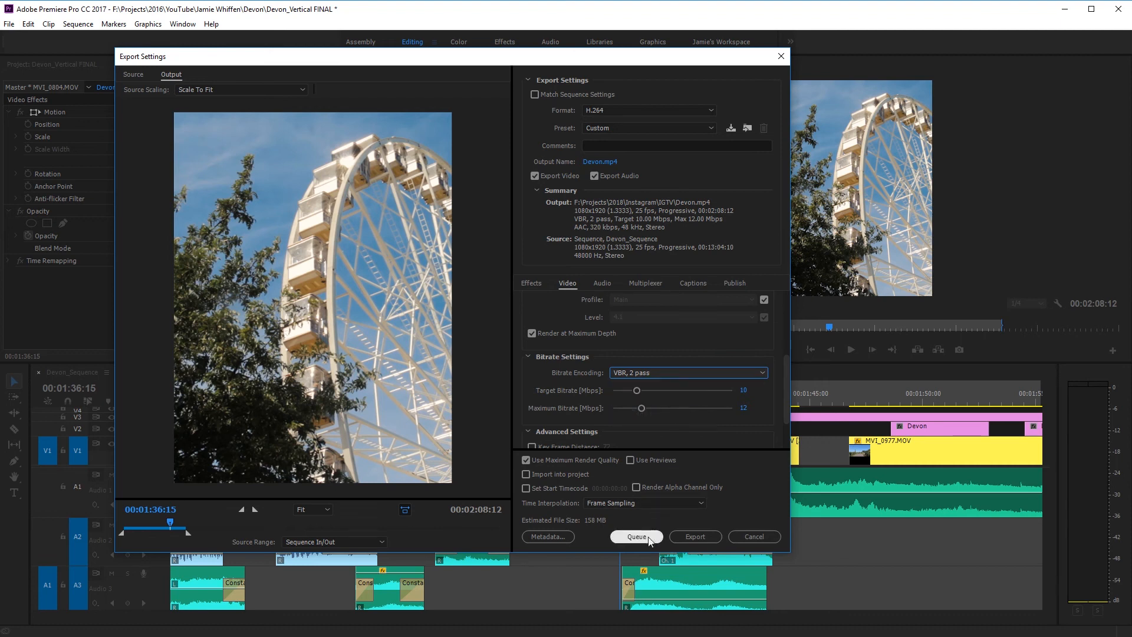
pyautogui.click(766, 537)
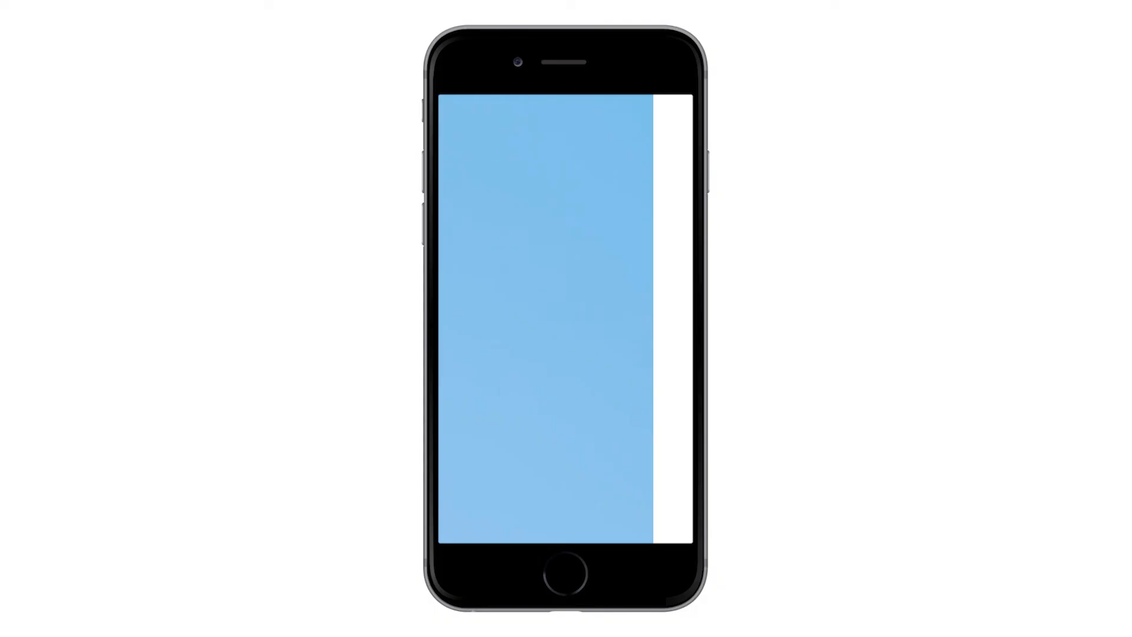